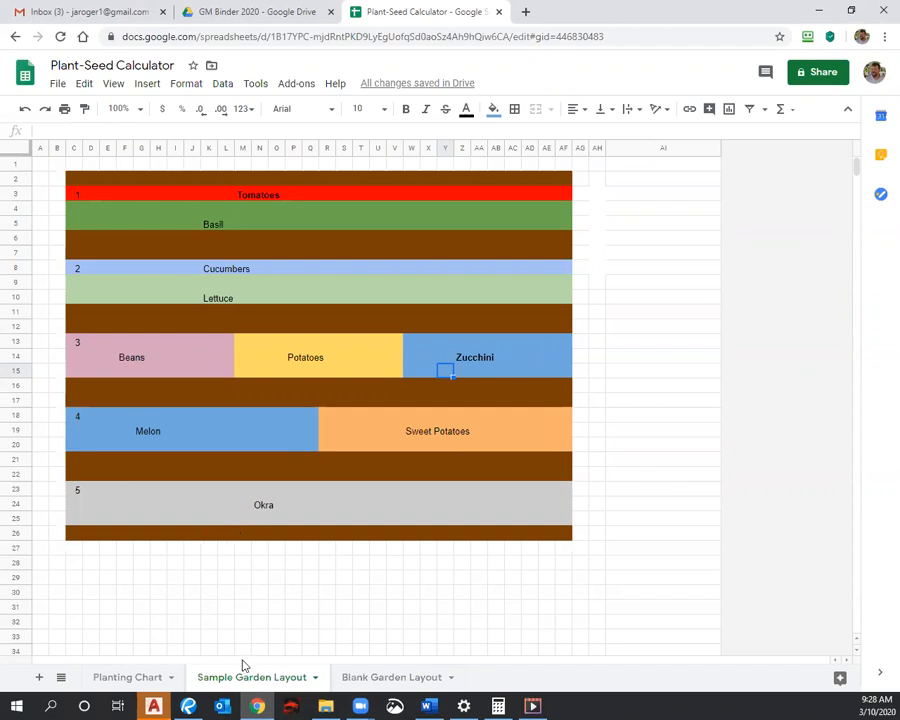
- Look over the Planting Chart sheet and bed 5 of the Blank Garden Layout sheet
{"action": "left_click", "coordinate": [104, 679]}
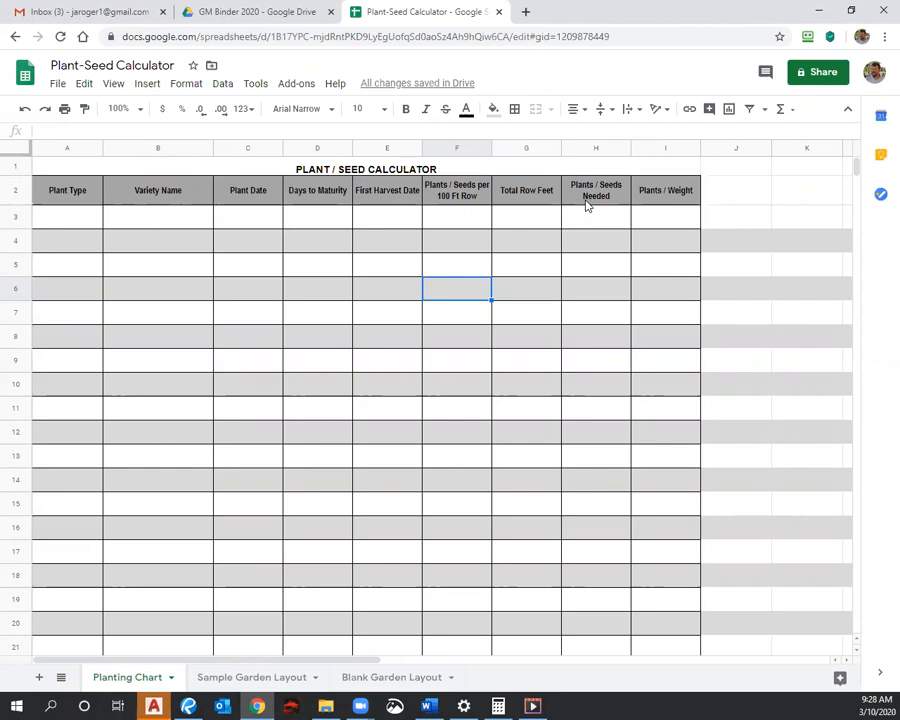
{"action": "left_click", "coordinate": [390, 678]}
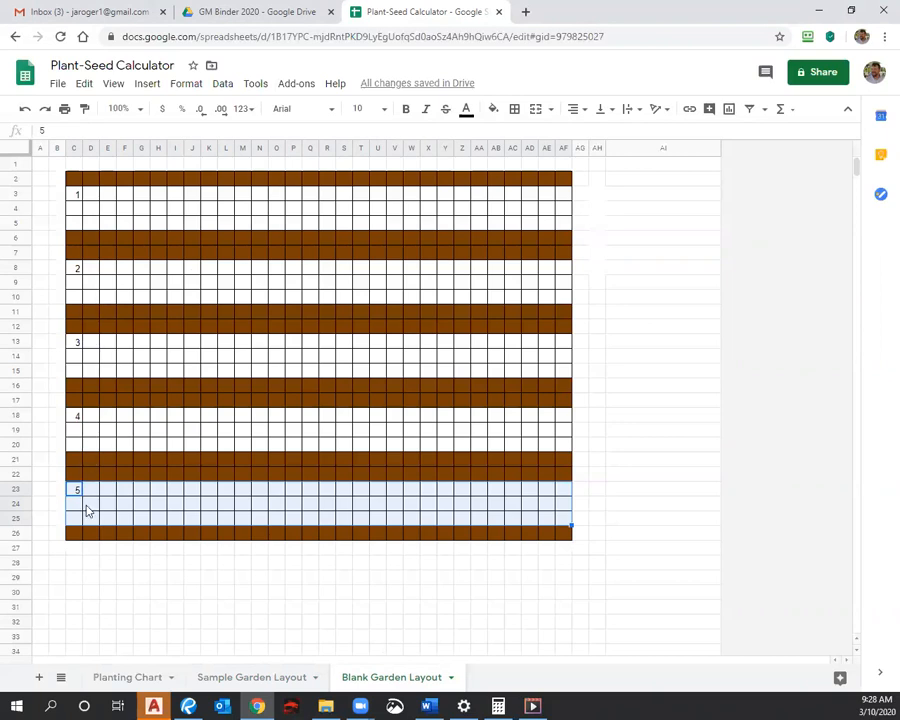
{"action": "left_click_drag", "start_coordinate": [78, 490], "coordinate": [573, 529]}
{"action": "left_click", "coordinate": [325, 596]}
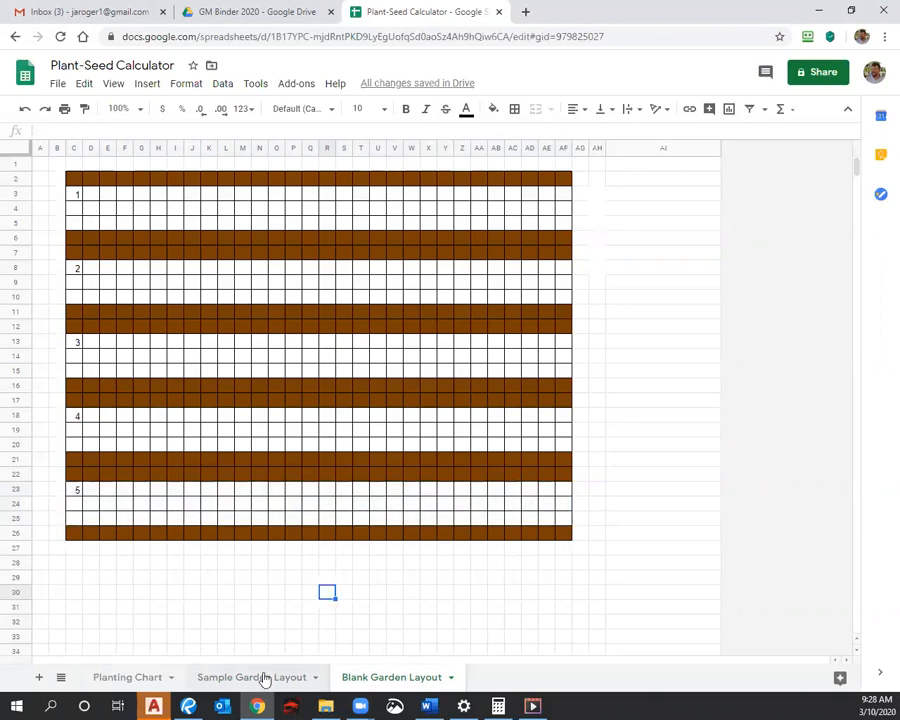
- Examine the Tomatoes row in bed 1 and the Zucchini section in bed 3 of the Sample Garden Layout
{"action": "left_click", "coordinate": [262, 676]}
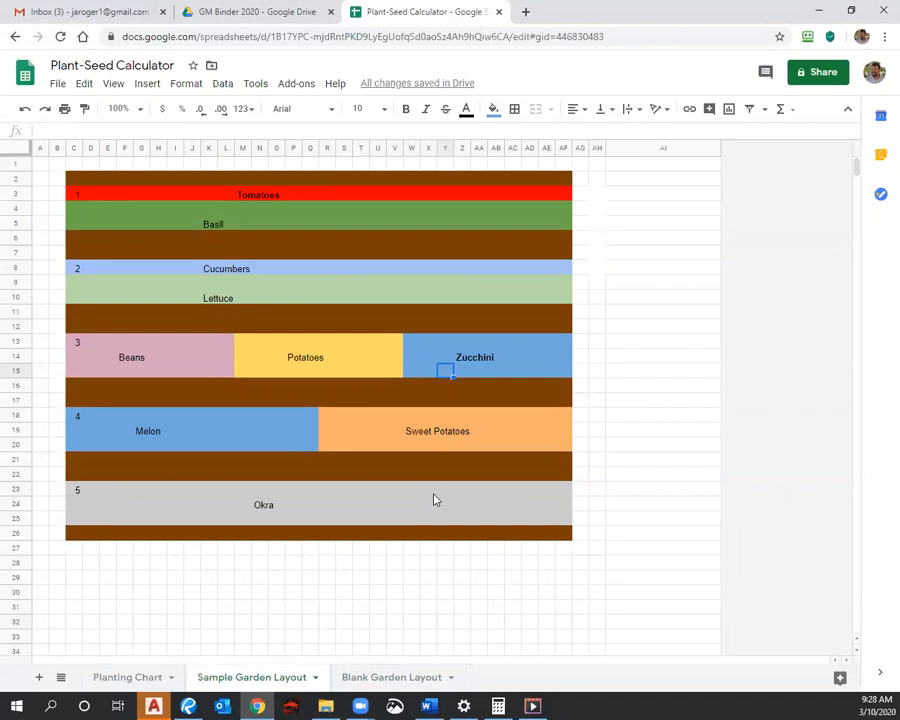
{"action": "left_click", "coordinate": [77, 196]}
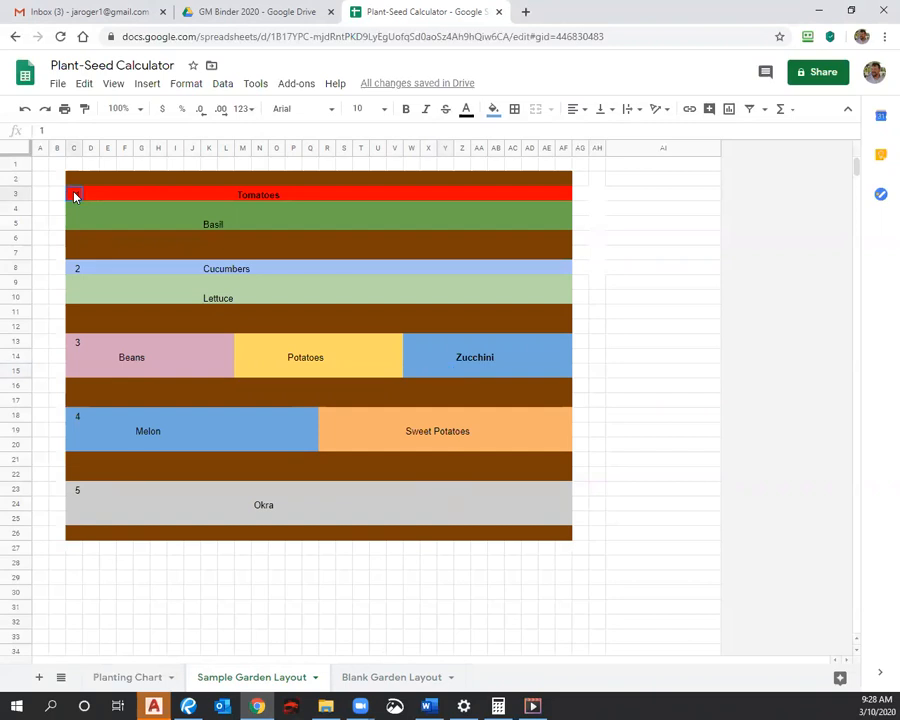
{"action": "left_click", "coordinate": [560, 200], "text": "shift"}
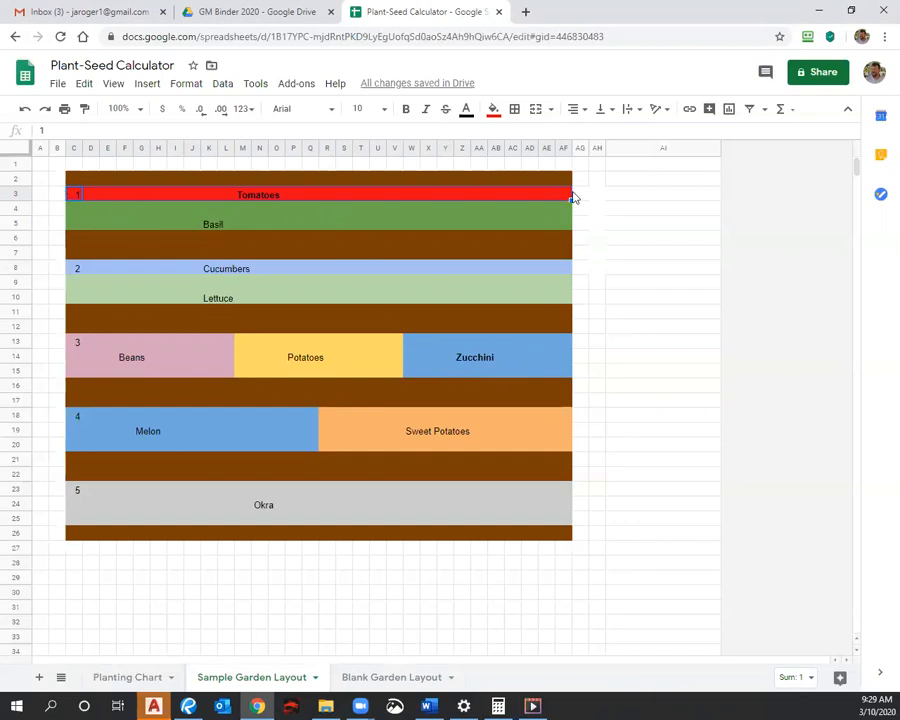
{"action": "left_click", "coordinate": [526, 358]}
{"action": "left_click", "coordinate": [412, 357]}
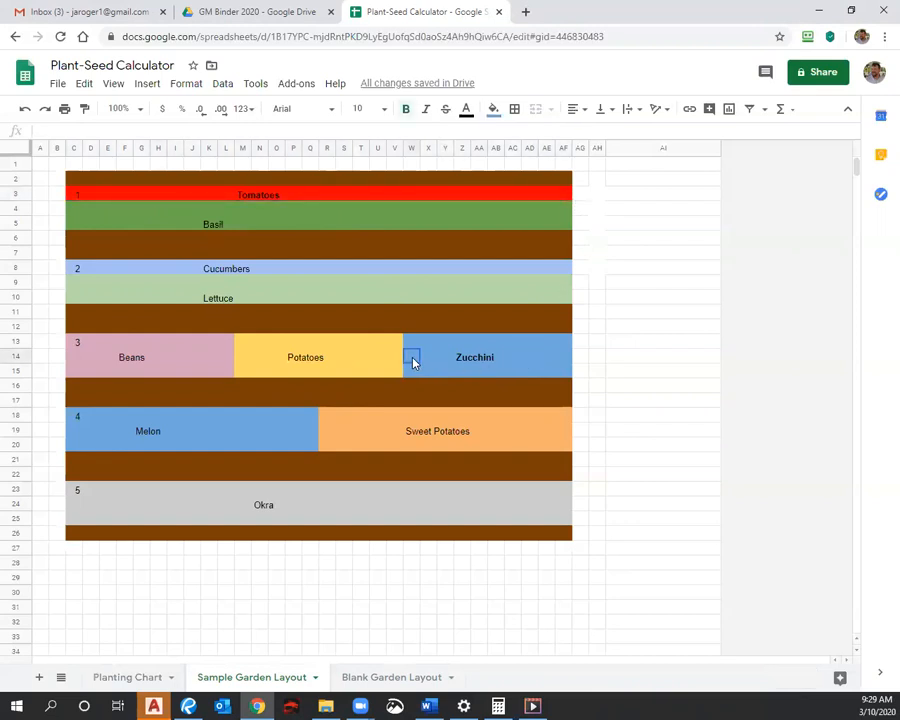
{"action": "left_click", "coordinate": [566, 361], "text": "shift"}
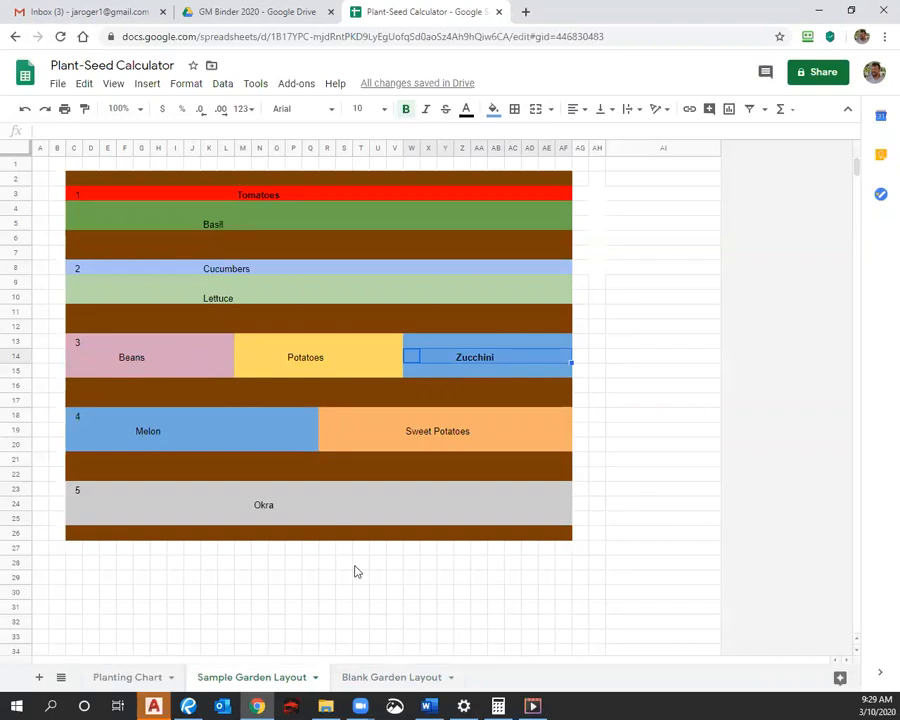
- Switch to the TN Home Gardens PB901 document in Revu and highlight the Tomatoes row of Table 2 with a rectangle
{"action": "left_click", "coordinate": [199, 705]}
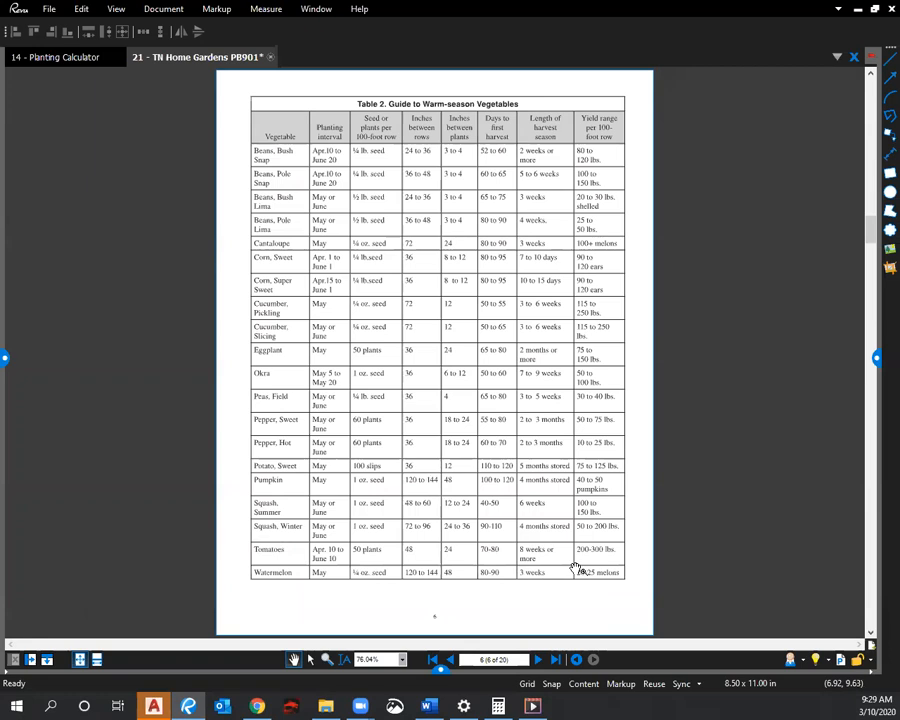
{"action": "scroll", "coordinate": [577, 568], "scroll_direction": "up", "scroll_amount": 6}
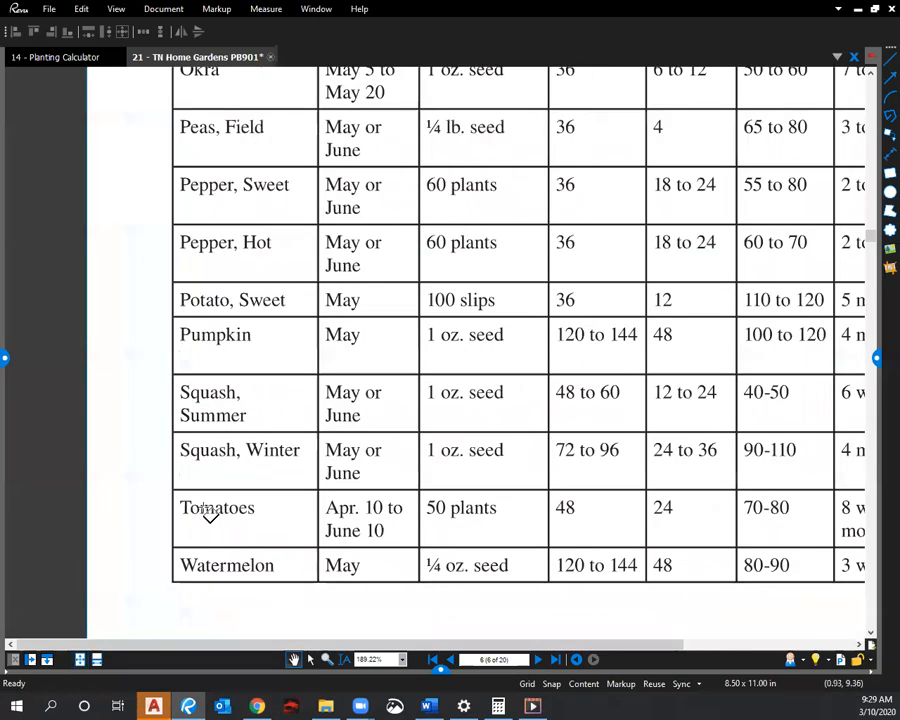
{"action": "key", "text": "r"}
{"action": "left_click_drag", "start_coordinate": [185, 503], "coordinate": [798, 546]}
- Highlight the Squash, Summer row of the warm-season vegetables table with a rectangle spanning all columns
{"action": "scroll", "coordinate": [846, 459], "scroll_direction": "down", "scroll_amount": 5}
{"action": "scroll", "coordinate": [482, 452], "scroll_direction": "up", "scroll_amount": 5}
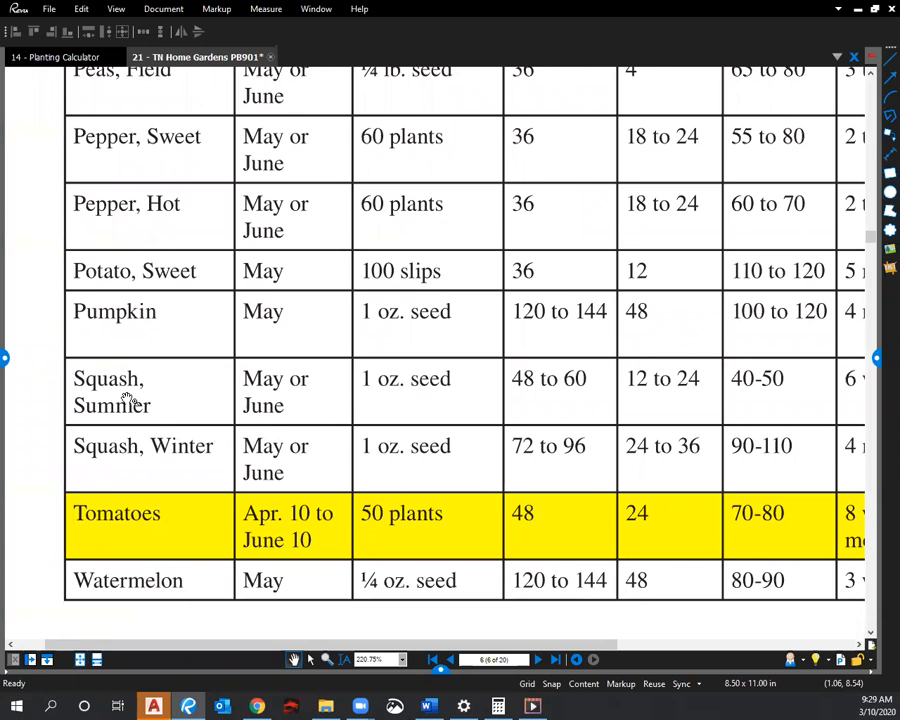
{"action": "key", "text": "r"}
{"action": "left_click_drag", "start_coordinate": [68, 358], "coordinate": [782, 426]}
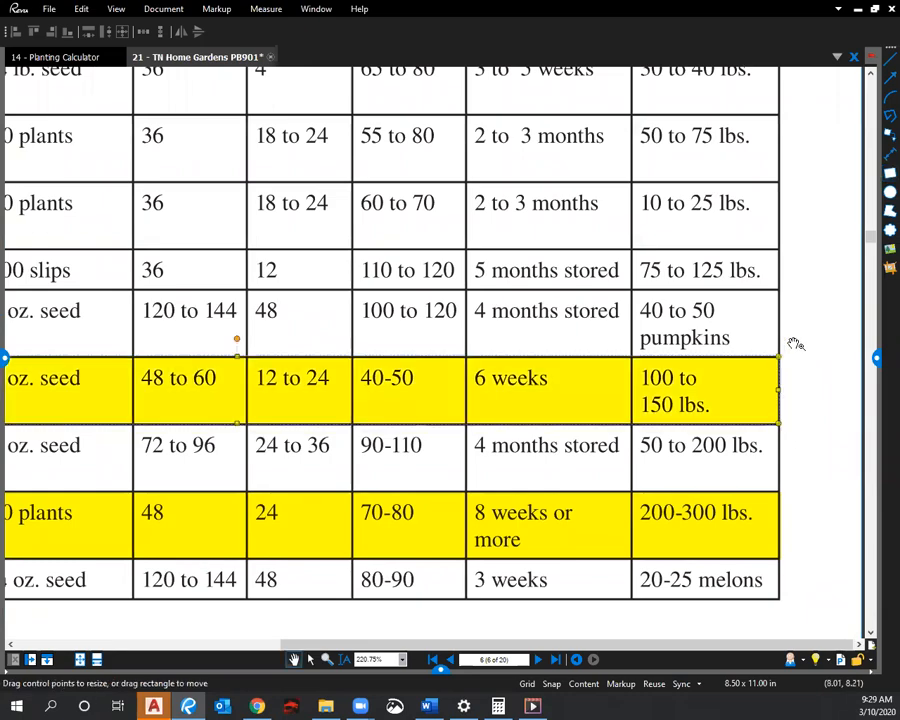
{"action": "scroll", "coordinate": [790, 344], "scroll_direction": "down", "scroll_amount": 4}
{"action": "left_click", "coordinate": [673, 406]}
- Highlight the column heading row of Table 2, from Vegetable to Yield range per 100-foot row, with a rectangle
{"action": "scroll", "coordinate": [661, 402], "scroll_direction": "up", "scroll_amount": 3}
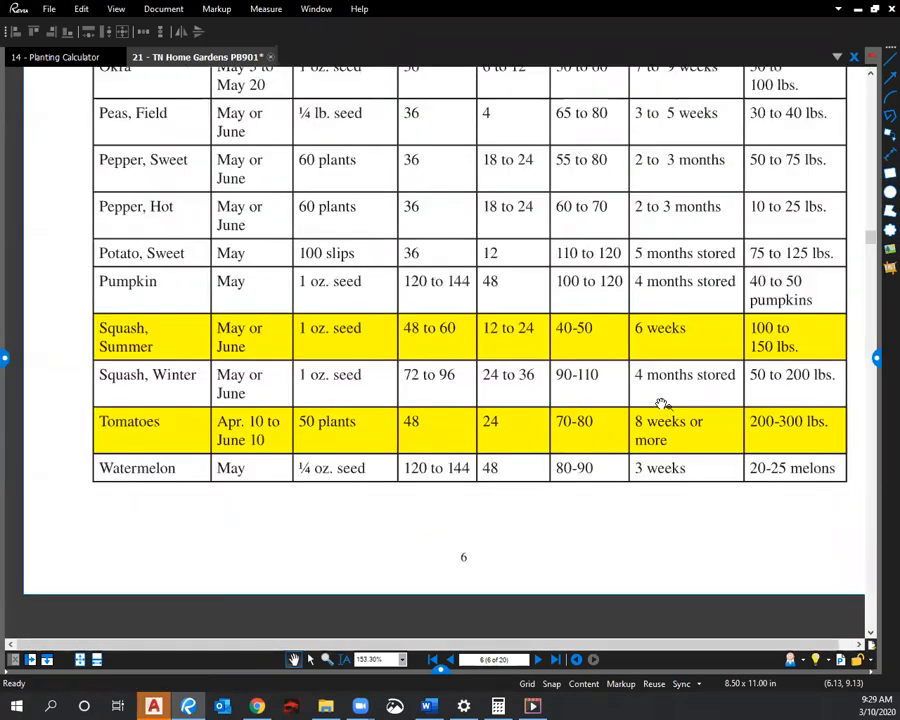
{"action": "left_click_drag", "start_coordinate": [606, 408], "coordinate": [590, 413]}
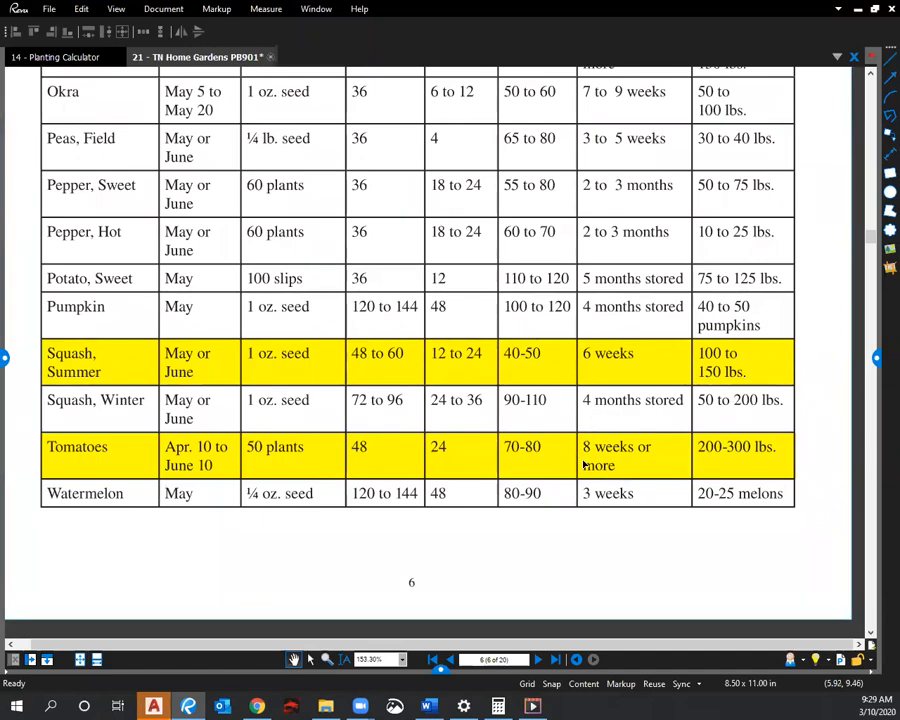
{"action": "scroll", "coordinate": [500, 215], "scroll_direction": "down", "scroll_amount": 4}
{"action": "scroll", "coordinate": [490, 265], "scroll_direction": "up", "scroll_amount": 5}
{"action": "scroll", "coordinate": [324, 287], "scroll_direction": "down", "scroll_amount": 2}
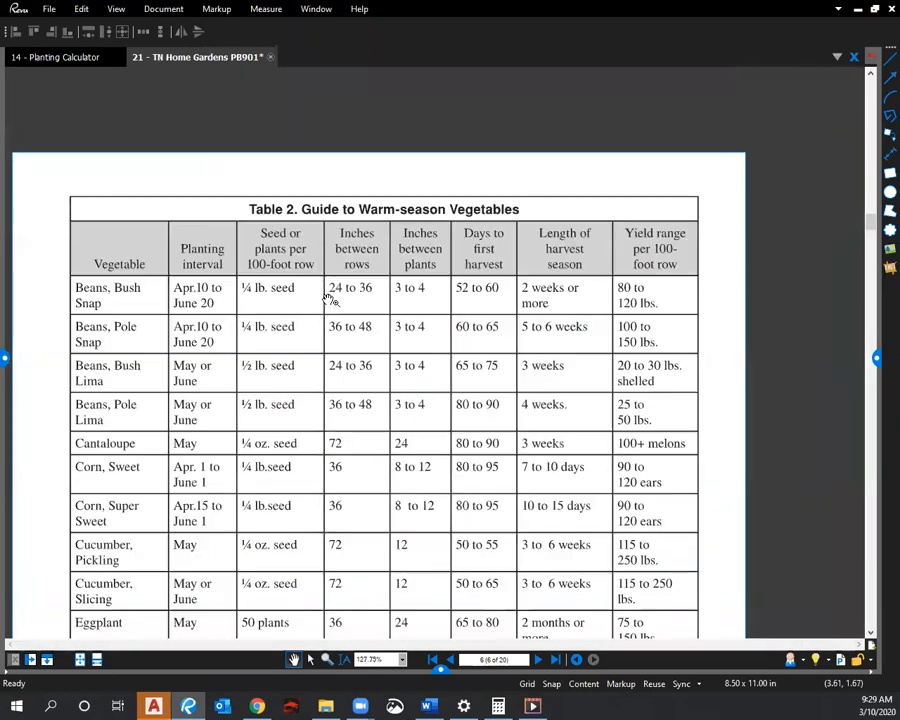
{"action": "key", "text": "r"}
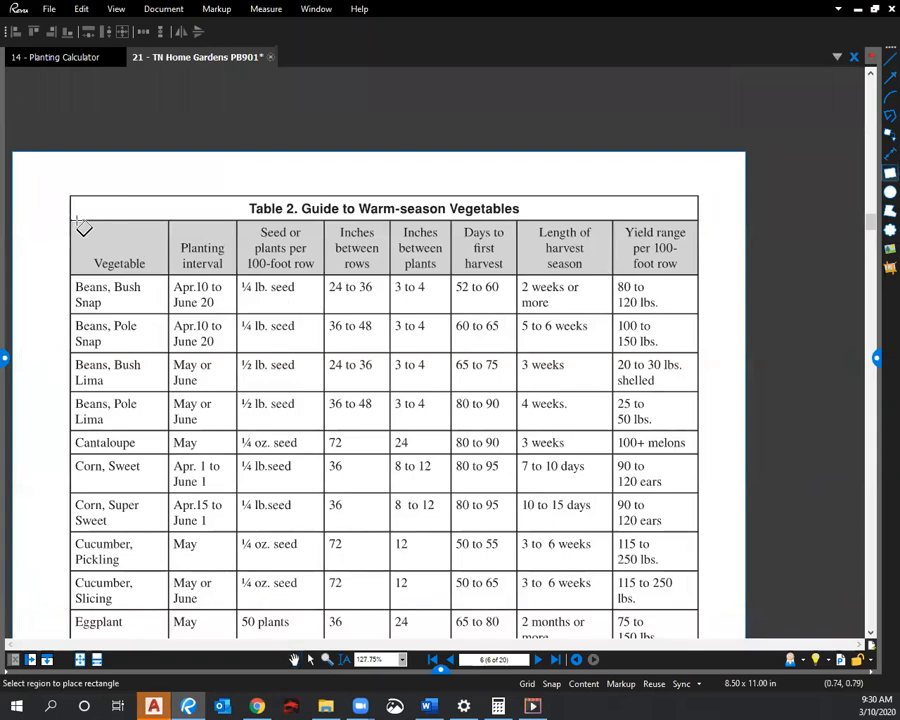
{"action": "mouse_move", "coordinate": [70, 219]}
{"action": "left_mouse_down"}
{"action": "mouse_move", "coordinate": [707, 281]}
{"action": "mouse_move", "coordinate": [698, 274]}
{"action": "left_mouse_up"}
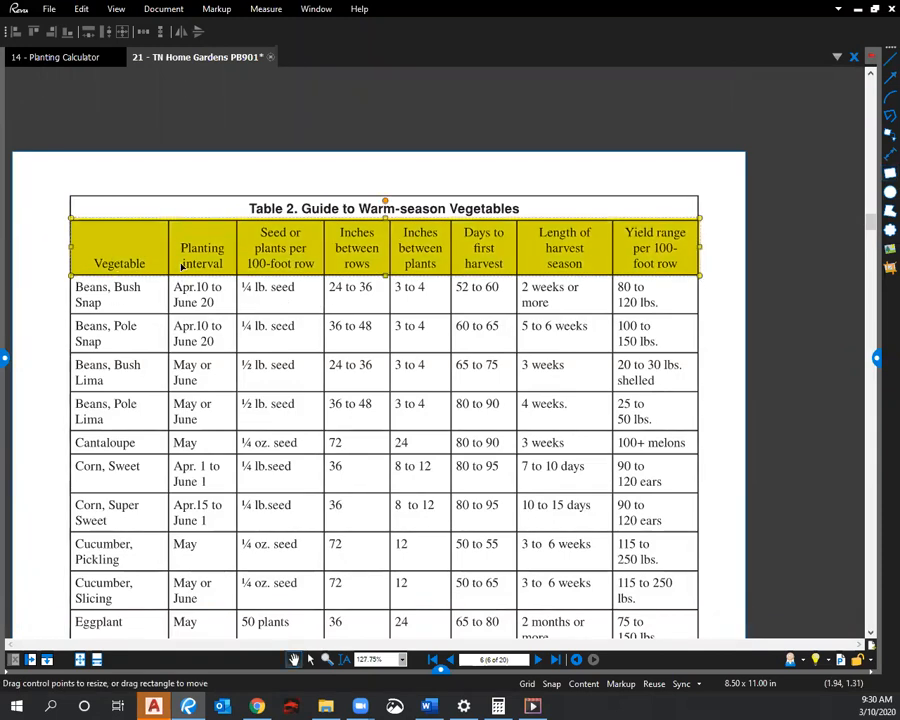
{"action": "left_click", "coordinate": [294, 287]}
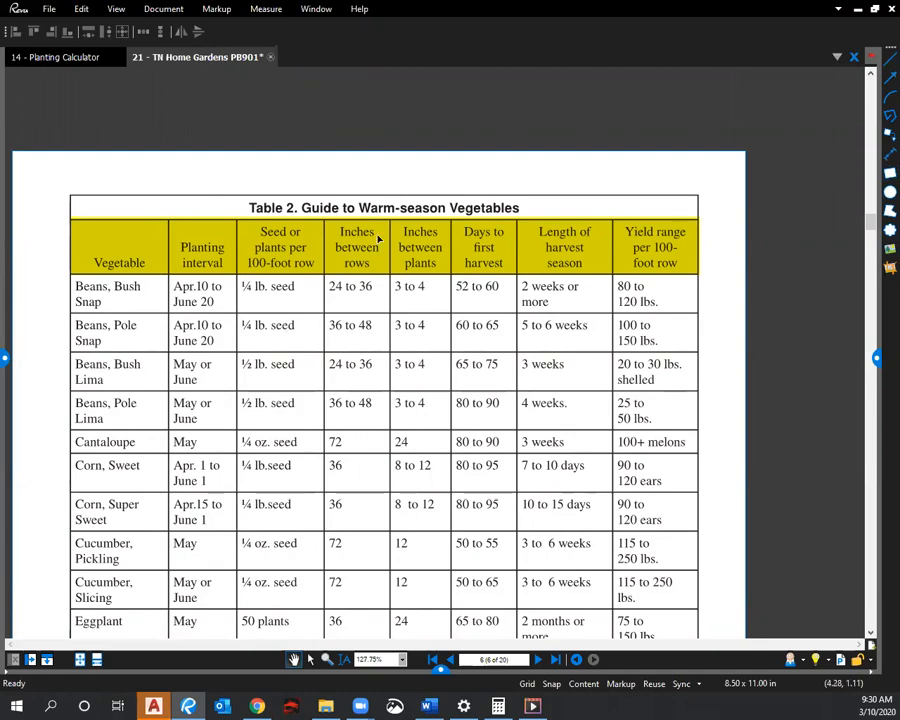
- Examine the inches between rows given for the highlighted summer squash and tomato entries against the table's headings
{"action": "left_click_drag", "start_coordinate": [372, 559], "coordinate": [379, 127]}
{"action": "mouse_move", "coordinate": [366, 447]}
{"action": "left_mouse_down"}
{"action": "mouse_move", "coordinate": [366, 424]}
{"action": "mouse_move", "coordinate": [365, 448]}
{"action": "left_mouse_up"}
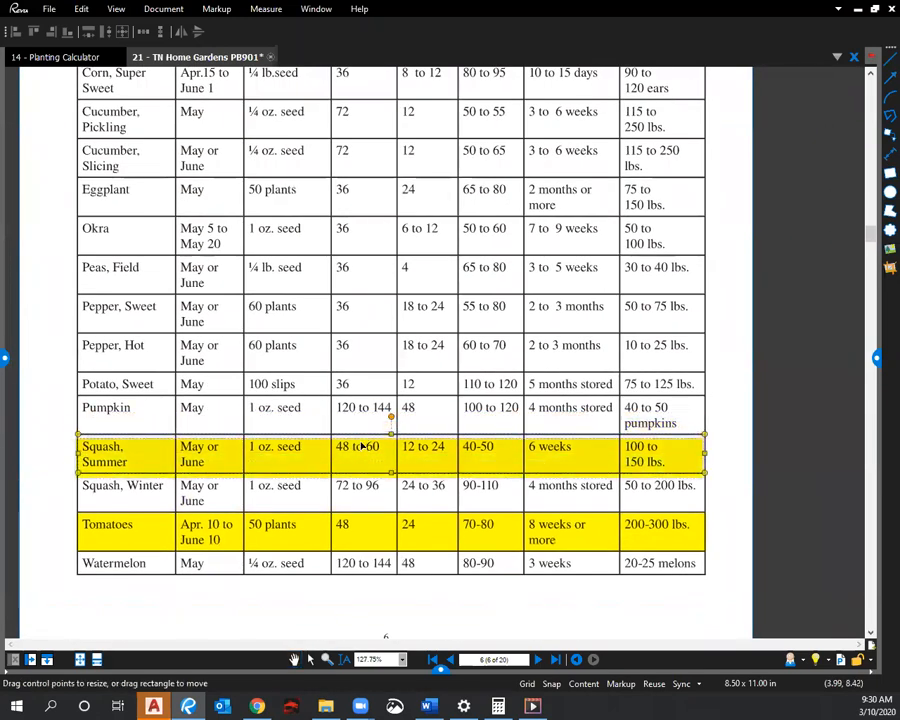
{"action": "left_click", "coordinate": [358, 482]}
{"action": "scroll", "coordinate": [339, 541], "scroll_direction": "down", "scroll_amount": 4}
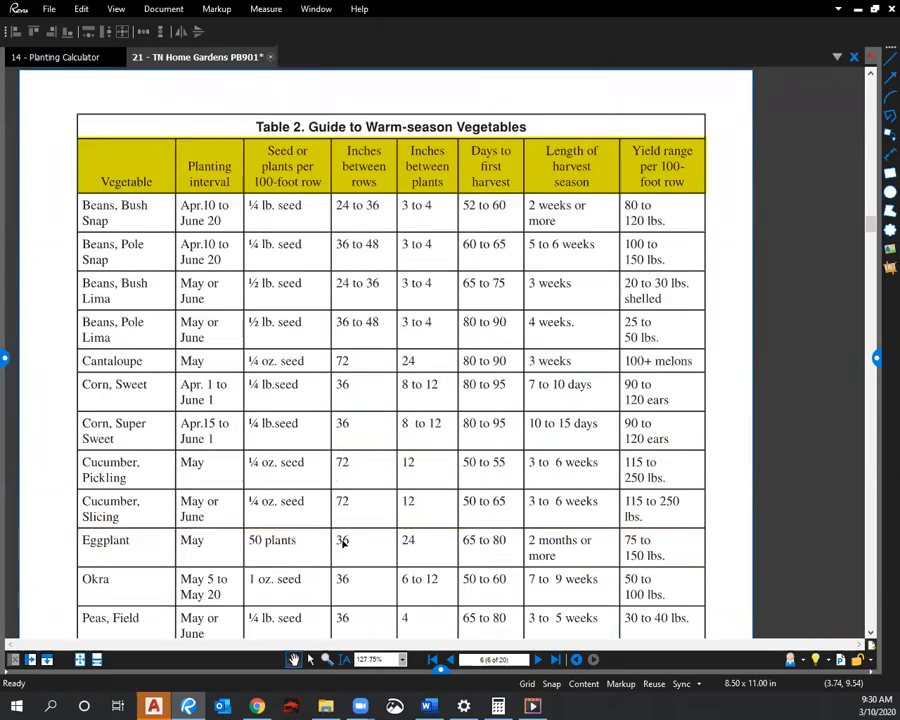
{"action": "scroll", "coordinate": [387, 553], "scroll_direction": "up", "scroll_amount": 6}
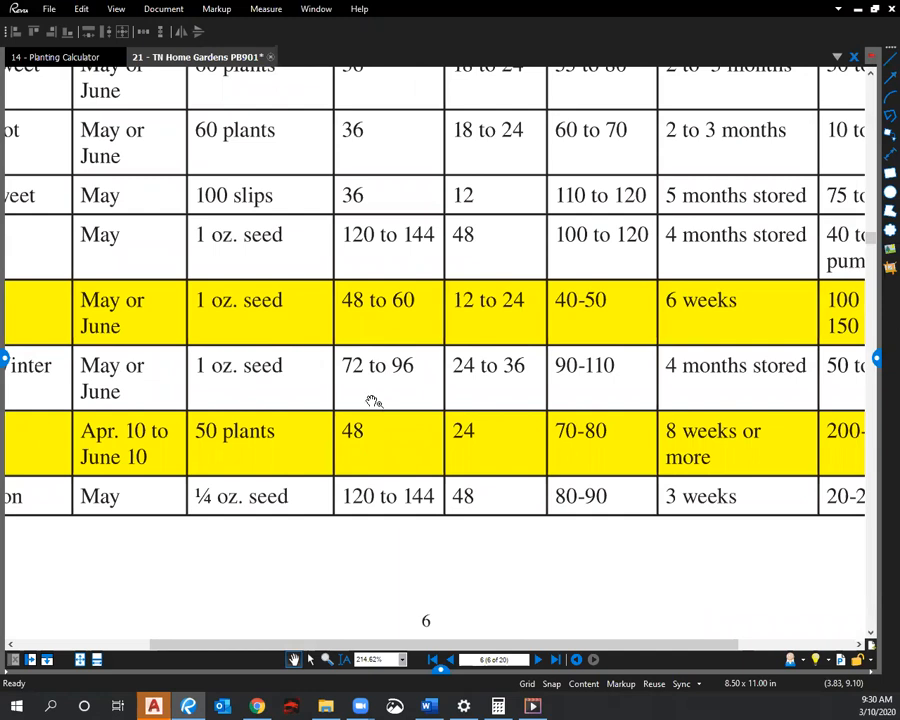
{"action": "key", "text": "c"}
{"action": "left_click_drag", "start_coordinate": [388, 465], "coordinate": [386, 490]}
{"action": "left_click", "coordinate": [423, 378]}
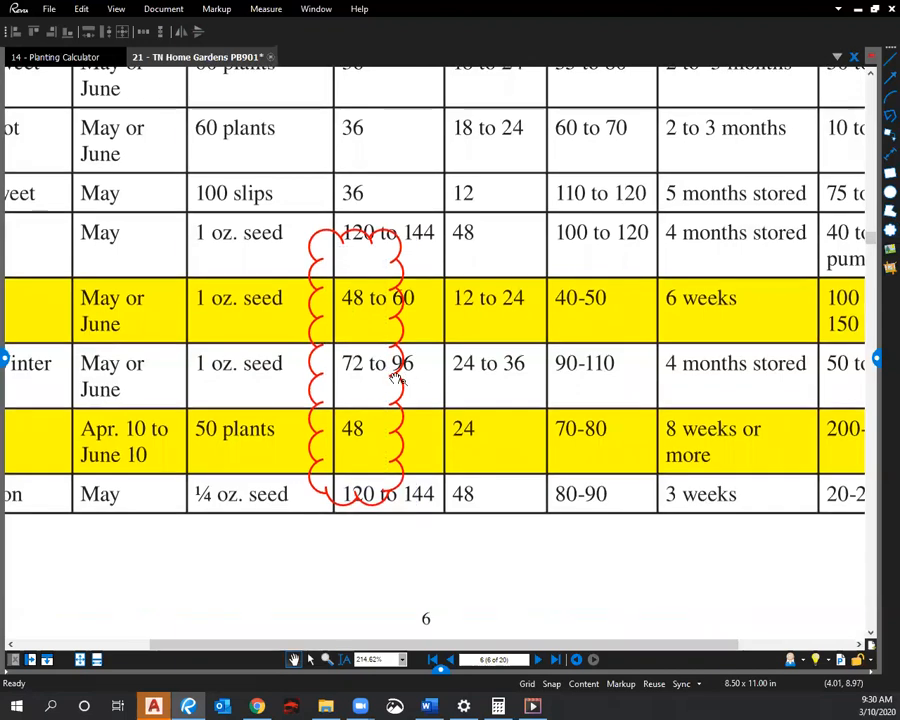
{"action": "left_click", "coordinate": [397, 378]}
{"action": "key", "text": "Delete"}
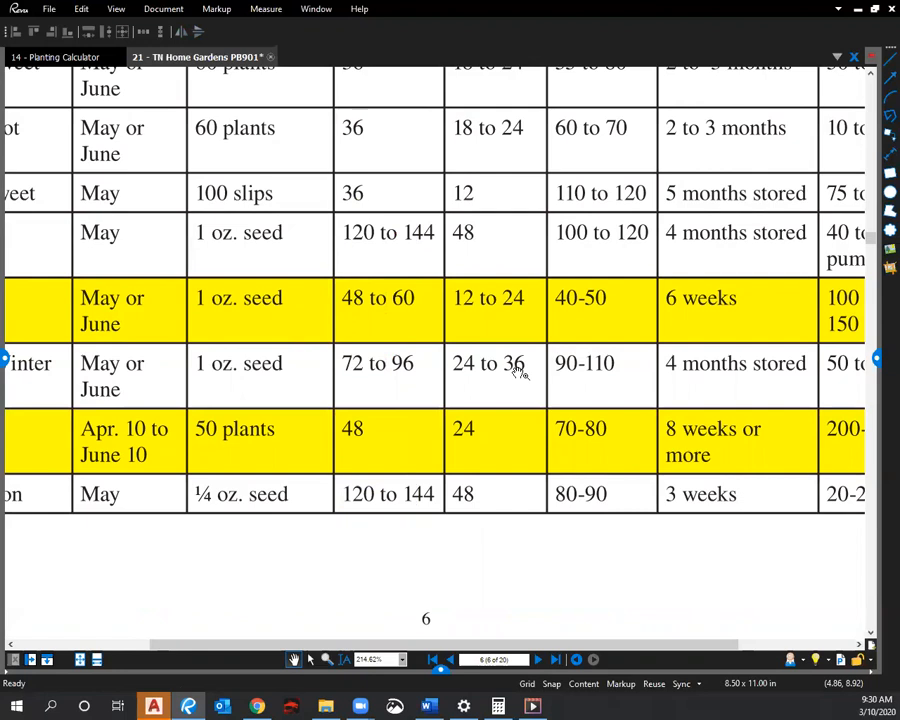
- Switch back to the Plant-Seed Calculator in the browser and enter Tomato as the plant type in row 3 of the Planting Chart
{"action": "scroll", "coordinate": [588, 375], "scroll_direction": "down", "scroll_amount": 1}
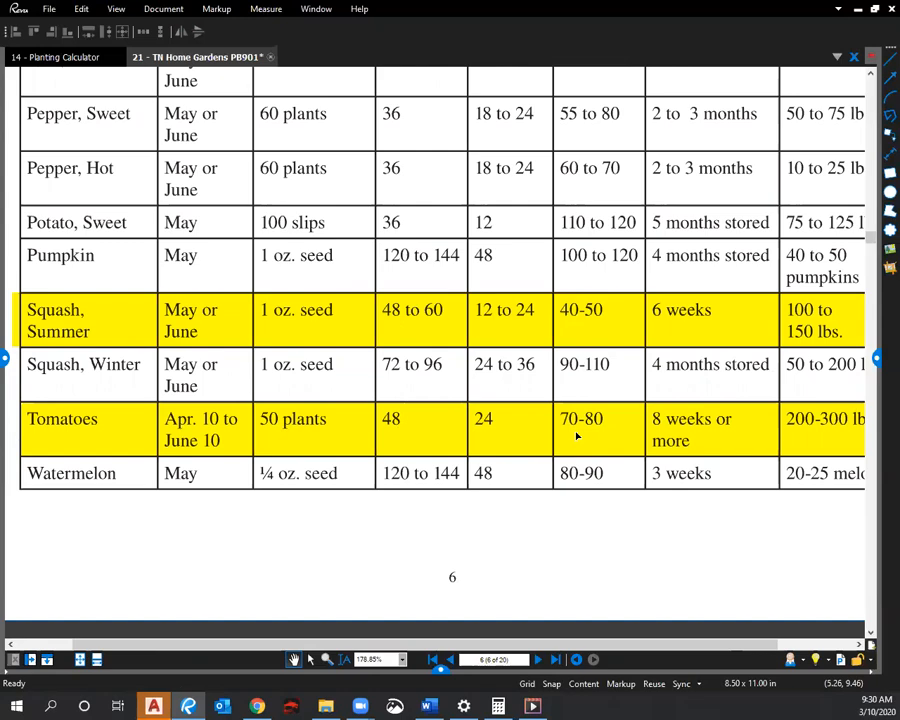
{"action": "left_click", "coordinate": [257, 706]}
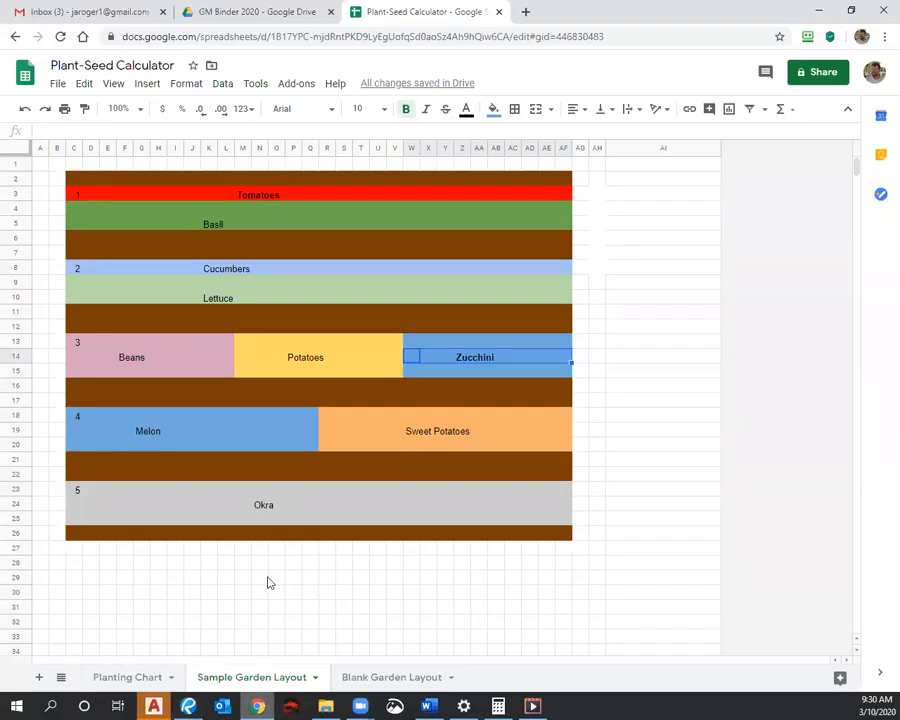
{"action": "left_click", "coordinate": [128, 679]}
{"action": "left_click", "coordinate": [76, 219]}
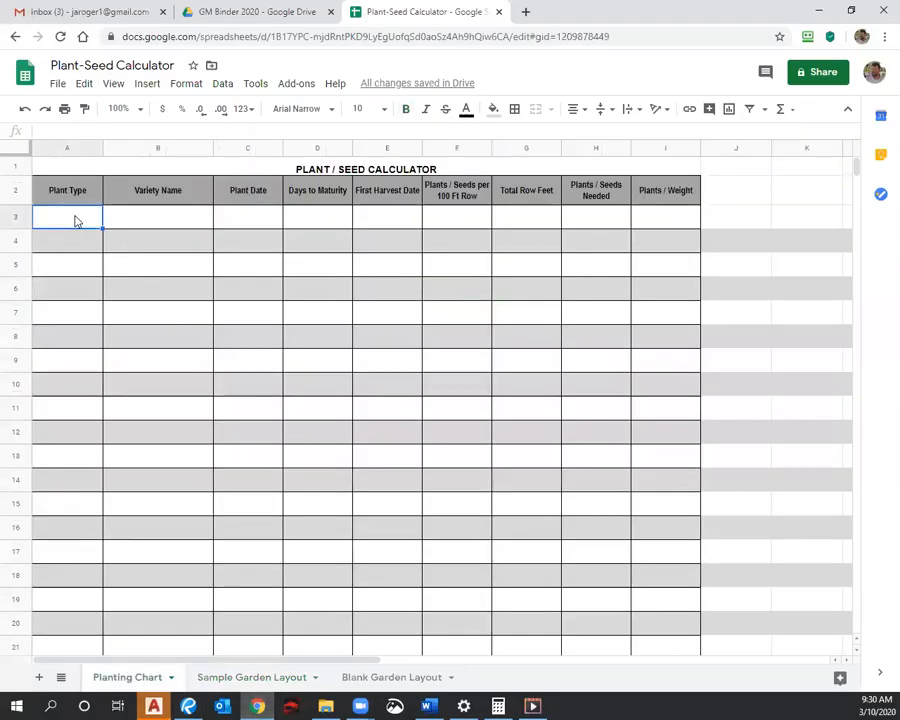
{"action": "type", "text": "Tomato"}
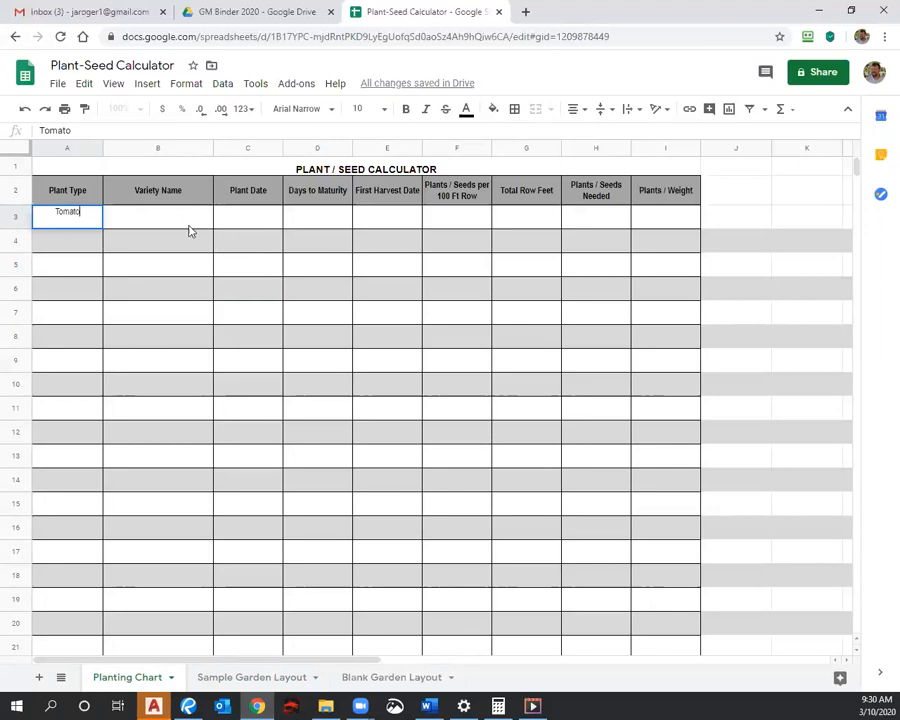
- Fill in the Tomato row with plant date 4/10/2020 and 70 days to maturity
{"action": "left_click", "coordinate": [245, 222]}
{"action": "type", "text": "4/10/2020"}
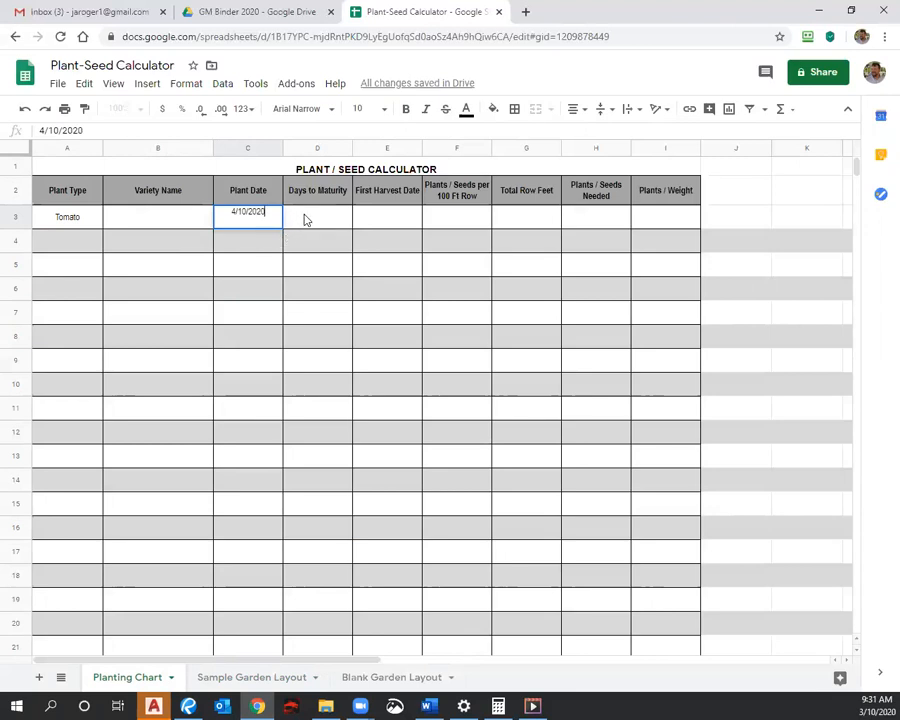
{"action": "left_click", "coordinate": [305, 217]}
{"action": "type", "text": "70"}
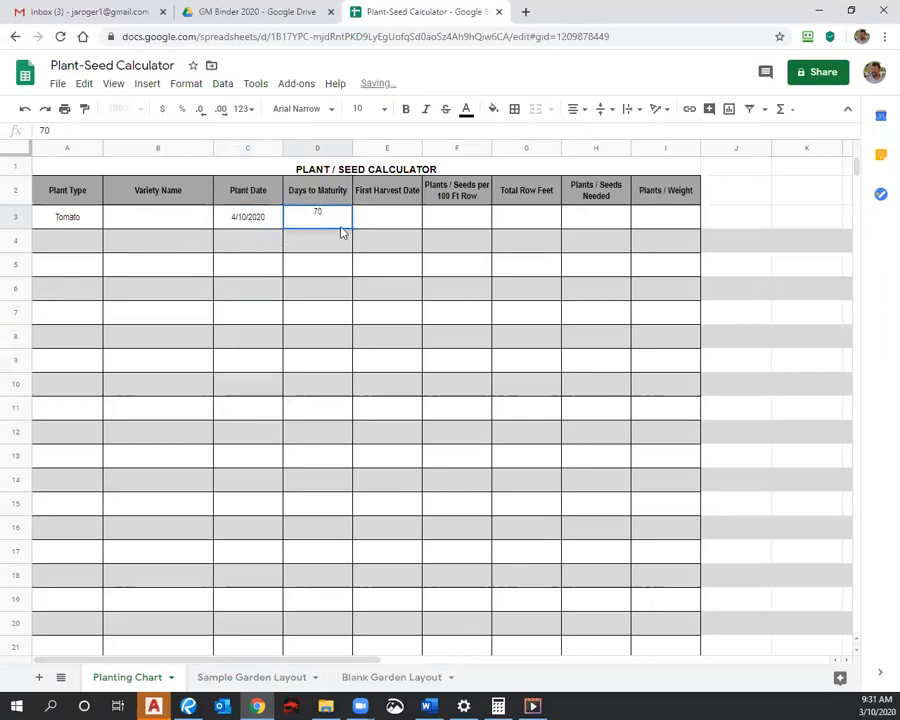
- Calculate the Tomato row's first harvest date in E3 with the formula =C3+D3
{"action": "left_click", "coordinate": [367, 223]}
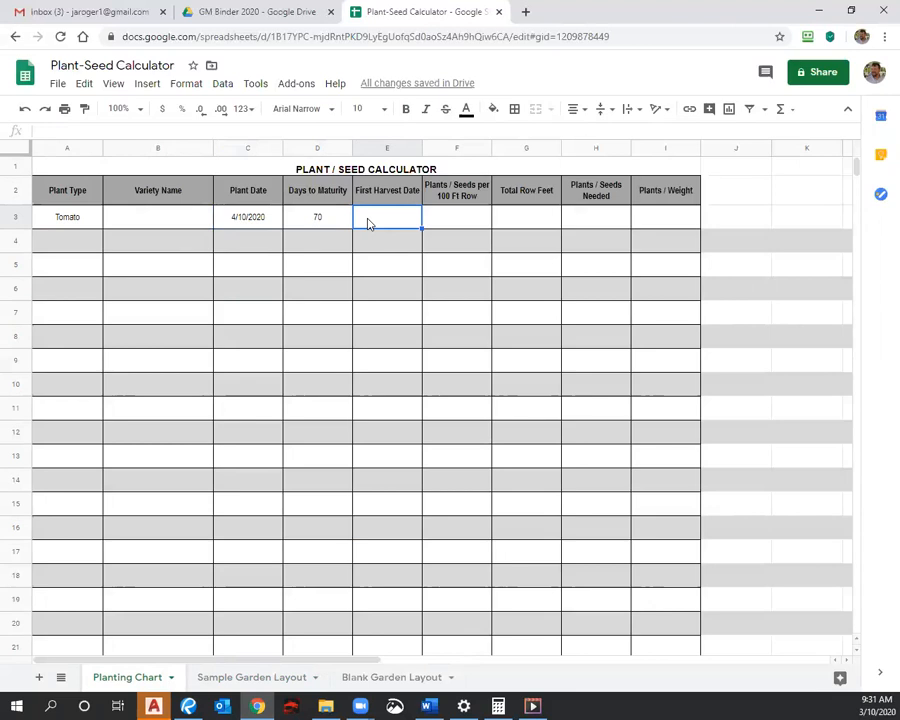
{"action": "type", "text": "="}
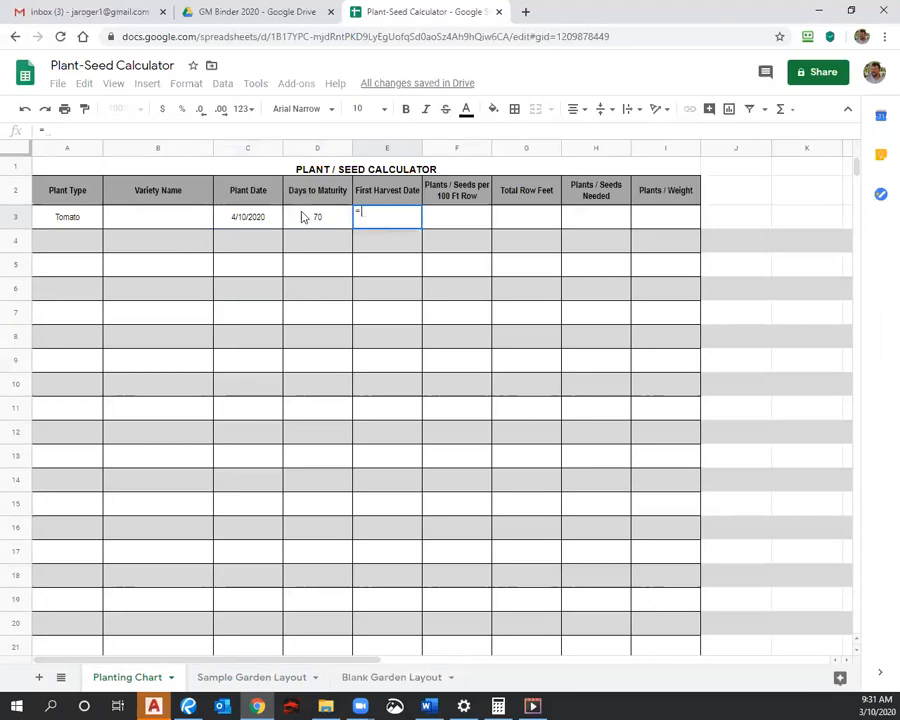
{"action": "left_click", "coordinate": [251, 218]}
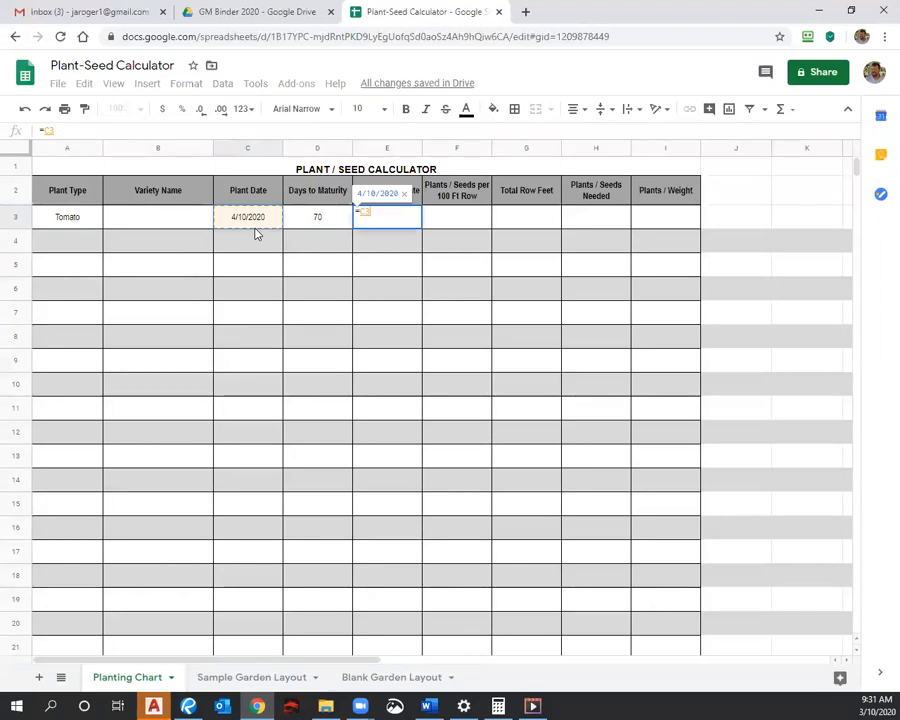
{"action": "type", "text": "+"}
{"action": "left_click", "coordinate": [316, 224]}
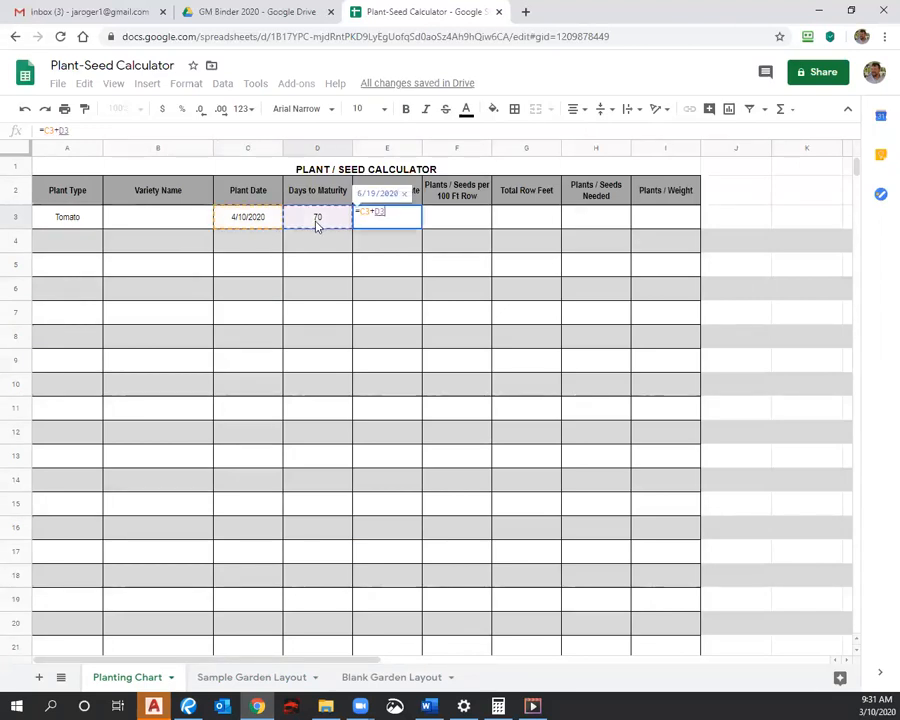
{"action": "key", "text": "Return"}
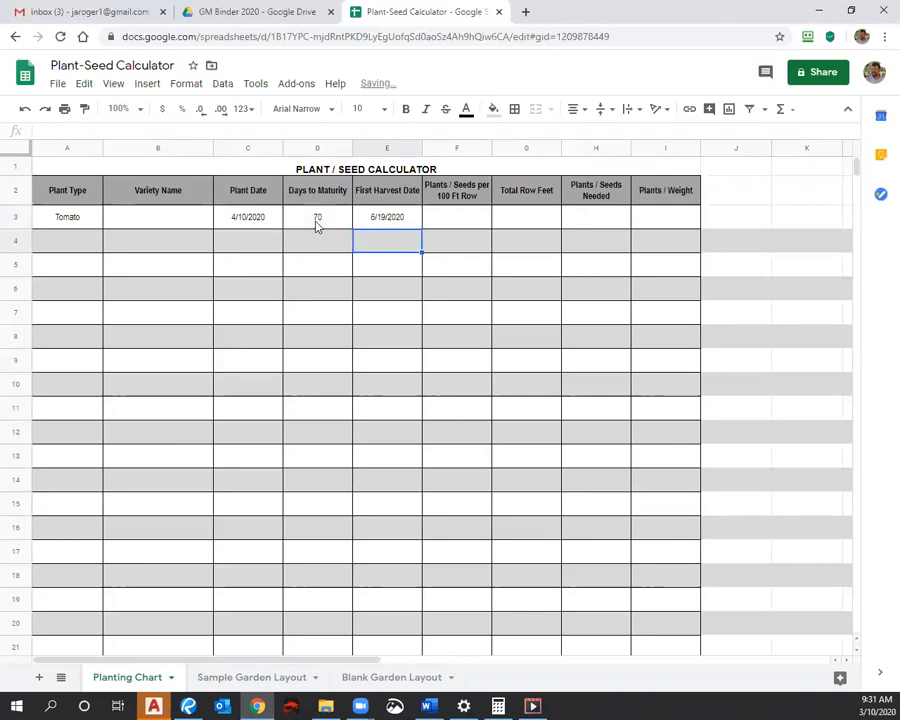
{"action": "left_click", "coordinate": [395, 224]}
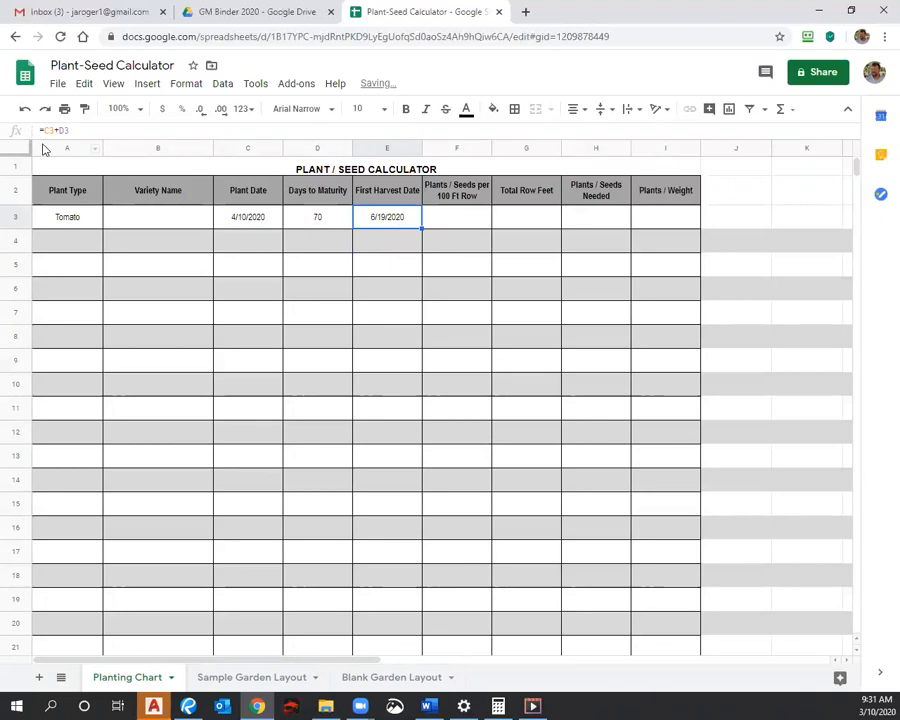
- Set the Tomato row's plants / seeds per 100 ft row to 50
{"action": "left_click", "coordinate": [243, 217]}
{"action": "left_click", "coordinate": [312, 224]}
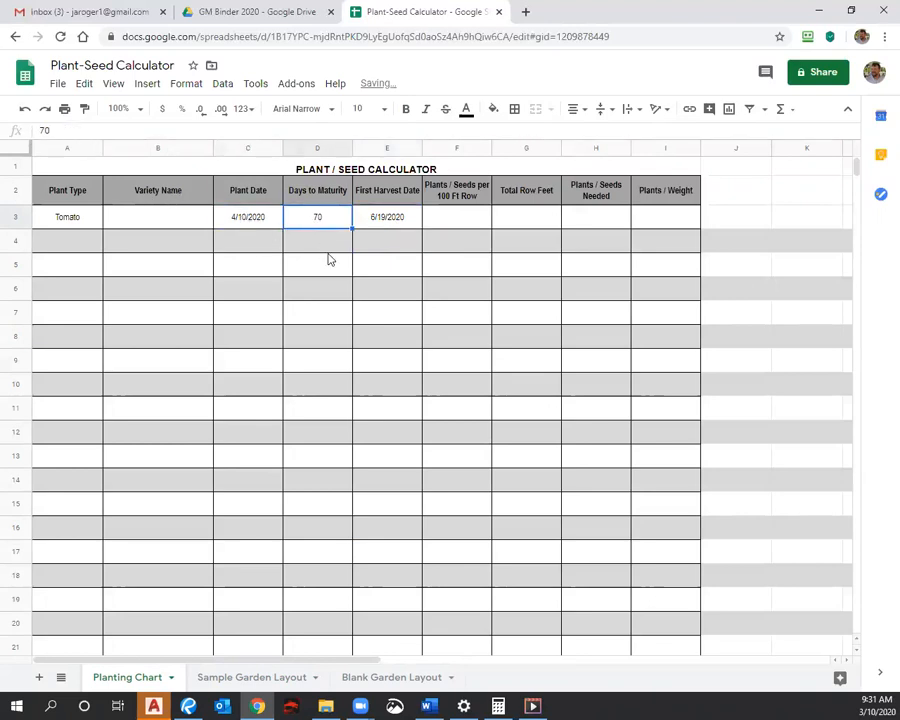
{"action": "left_click", "coordinate": [384, 224]}
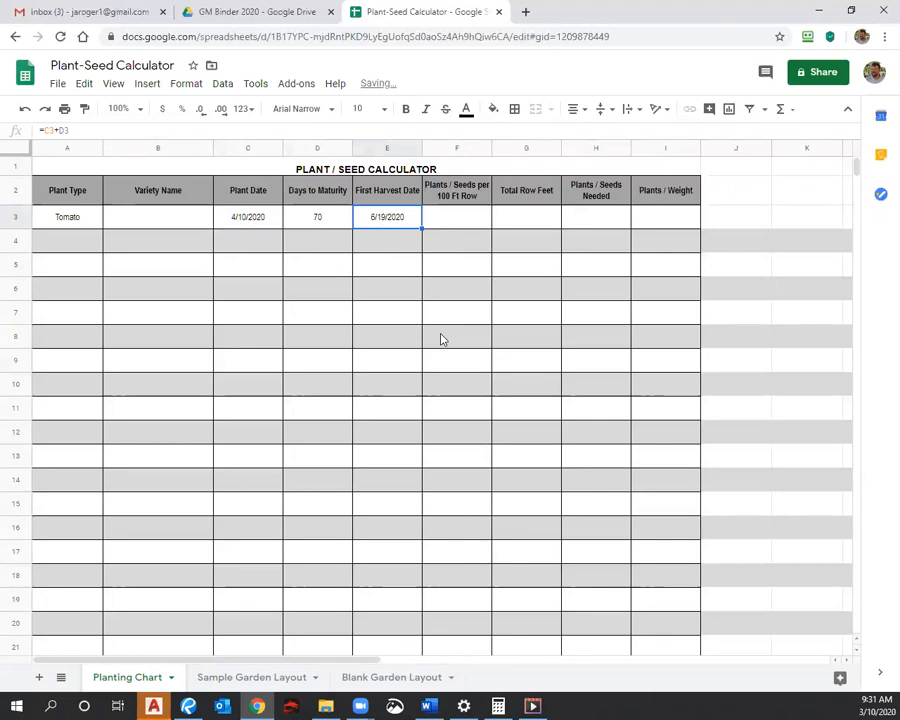
{"action": "left_click", "coordinate": [446, 224]}
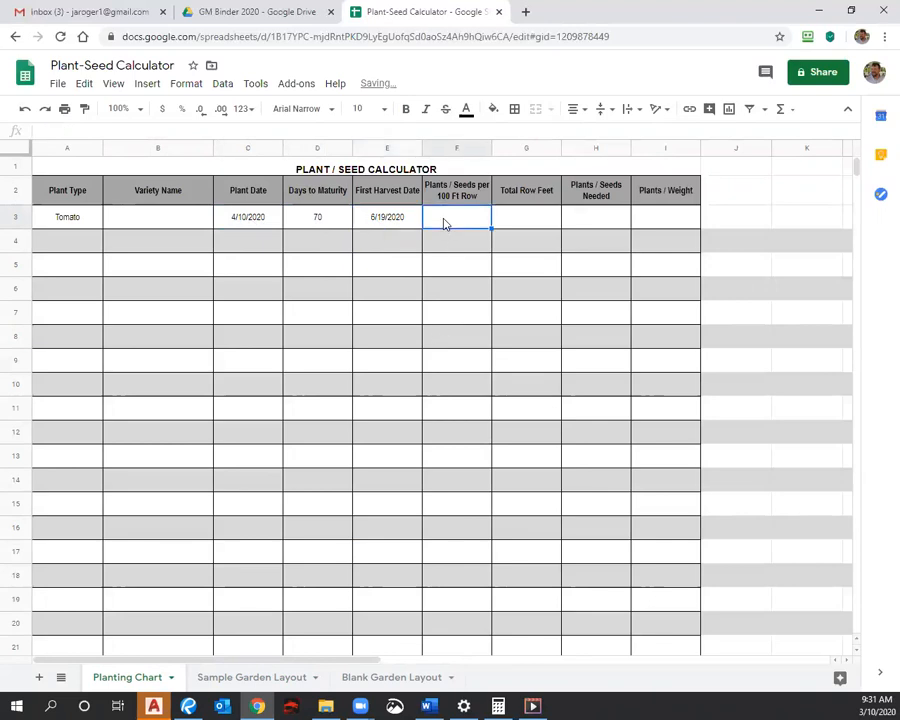
{"action": "type", "text": "50"}
- Enter Plants as the Tomato row's unit in the Plants / Weight column
{"action": "left_click", "coordinate": [655, 222]}
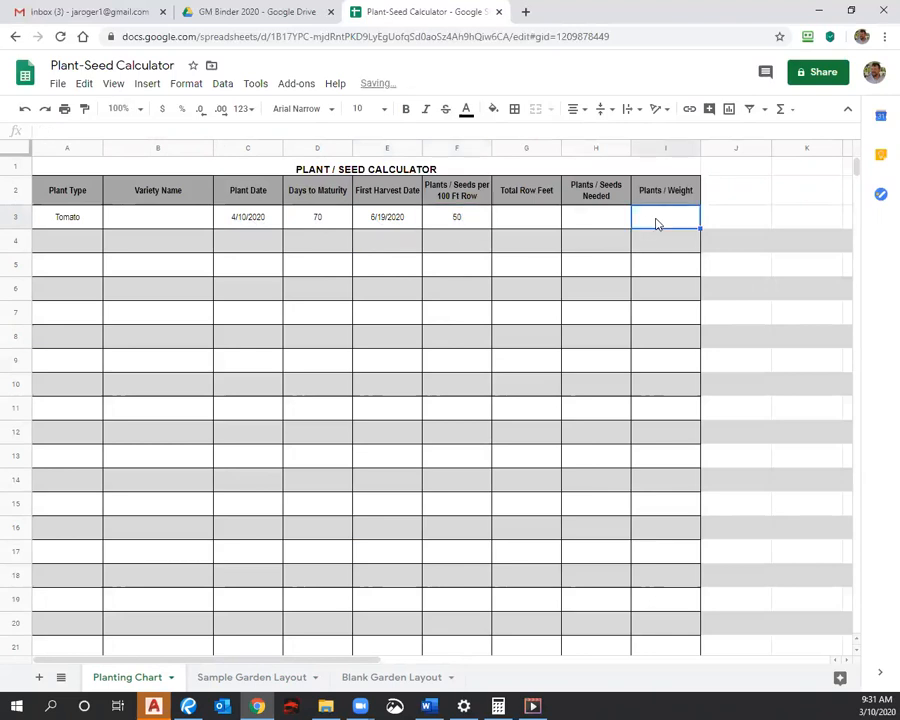
{"action": "double_click", "coordinate": [657, 224]}
{"action": "type", "text": "Plant"}
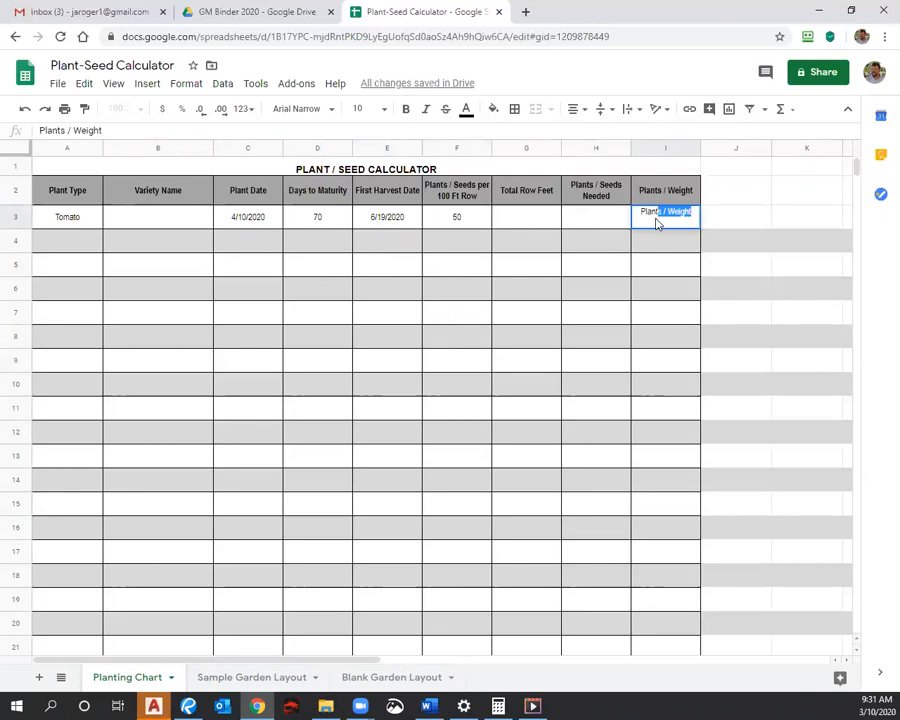
{"action": "key", "text": "BackSpace"}
{"action": "type", "text": "s"}
{"action": "key", "text": "BackSpace"}
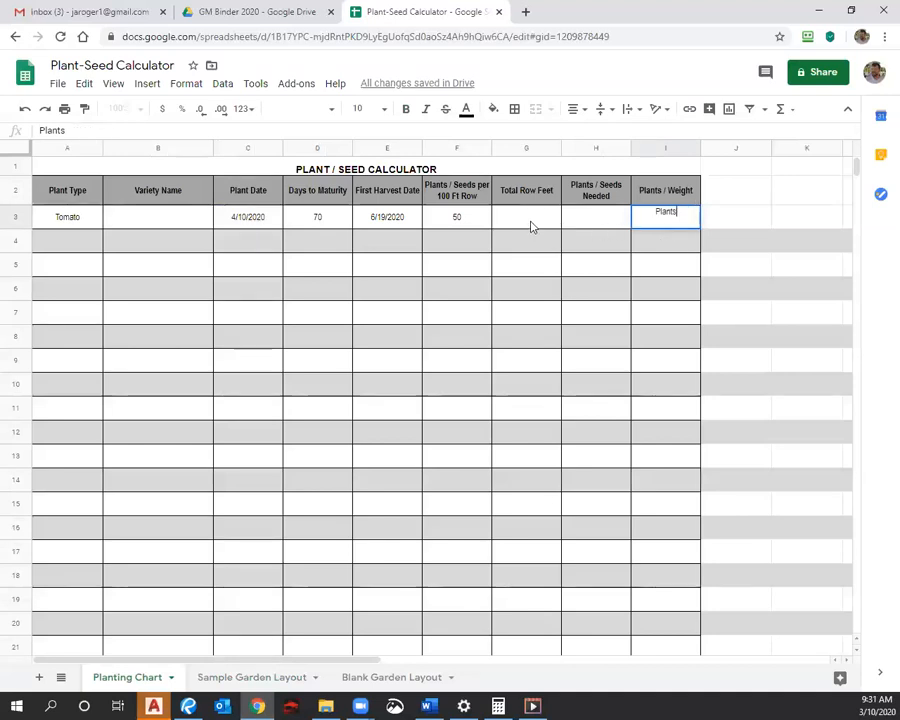
{"action": "left_click", "coordinate": [680, 243]}
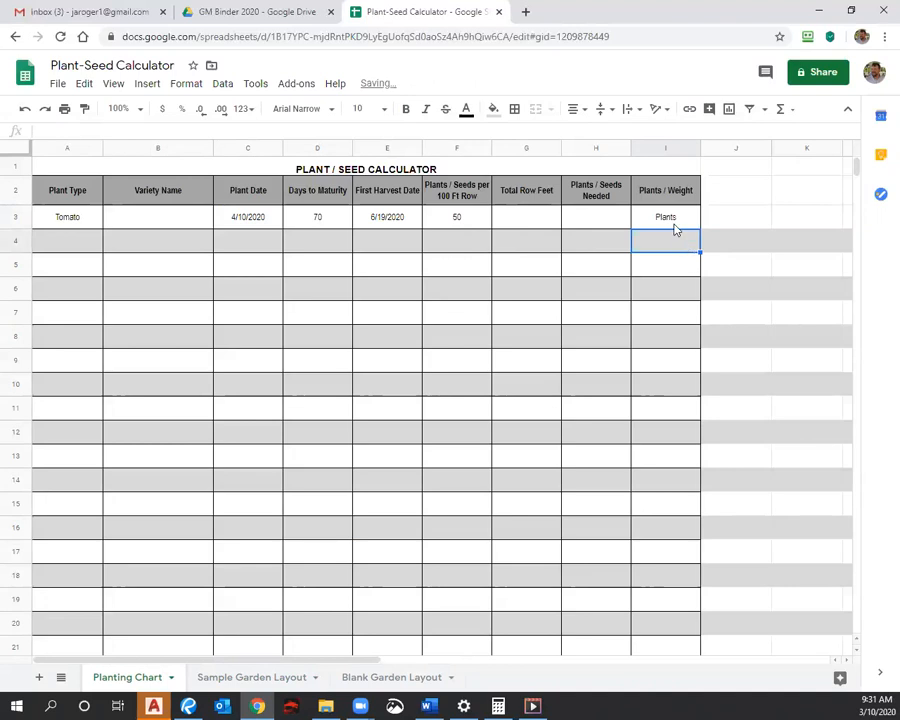
{"action": "left_click", "coordinate": [664, 150]}
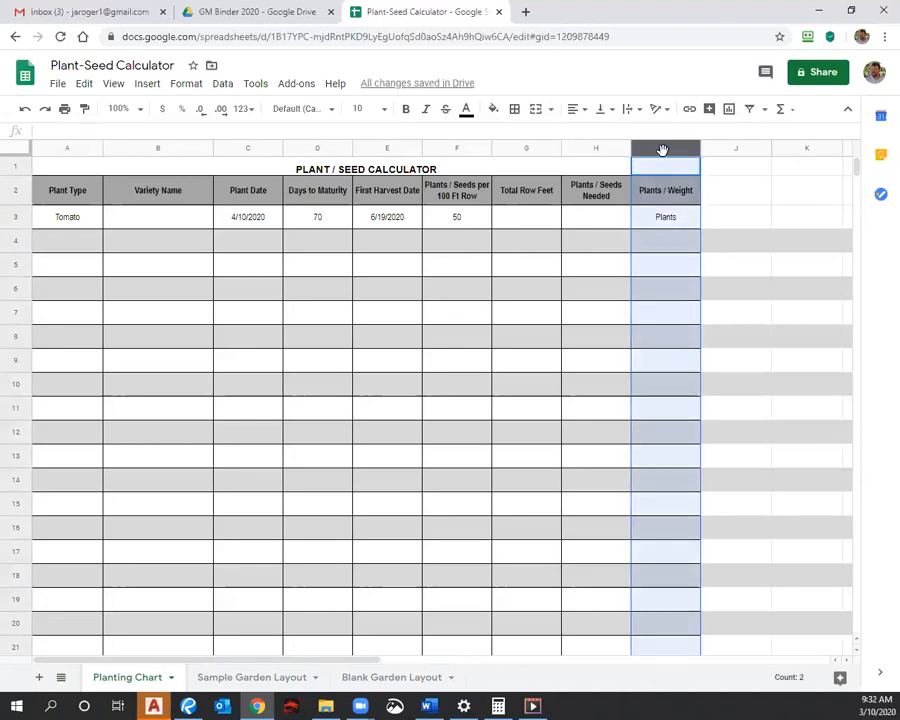
- Set the Tomato row's total row feet to 30
{"action": "left_click", "coordinate": [533, 228]}
{"action": "type", "text": "30"}
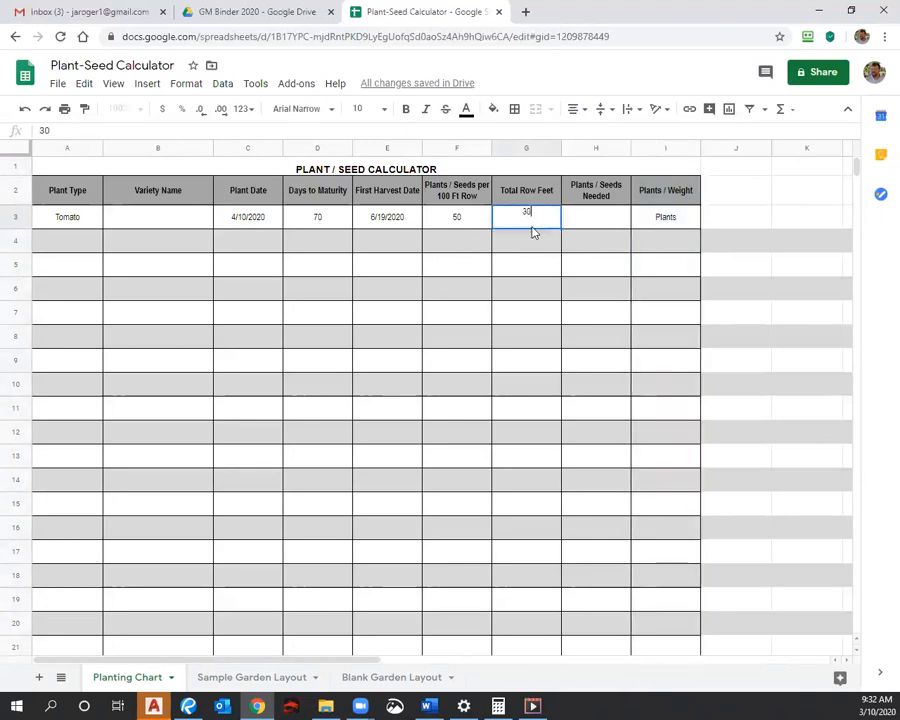
{"action": "left_click", "coordinate": [597, 222]}
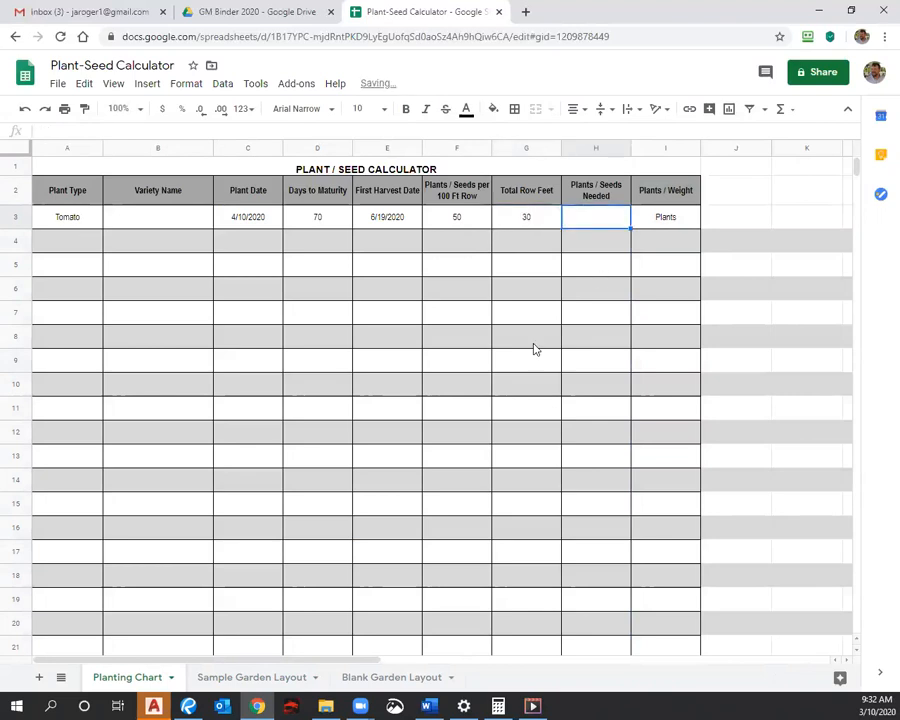
- Switch to the Word document and examine the seed-required formula and its worked example for 50 plants and 30 row feet
{"action": "left_click", "coordinate": [427, 706]}
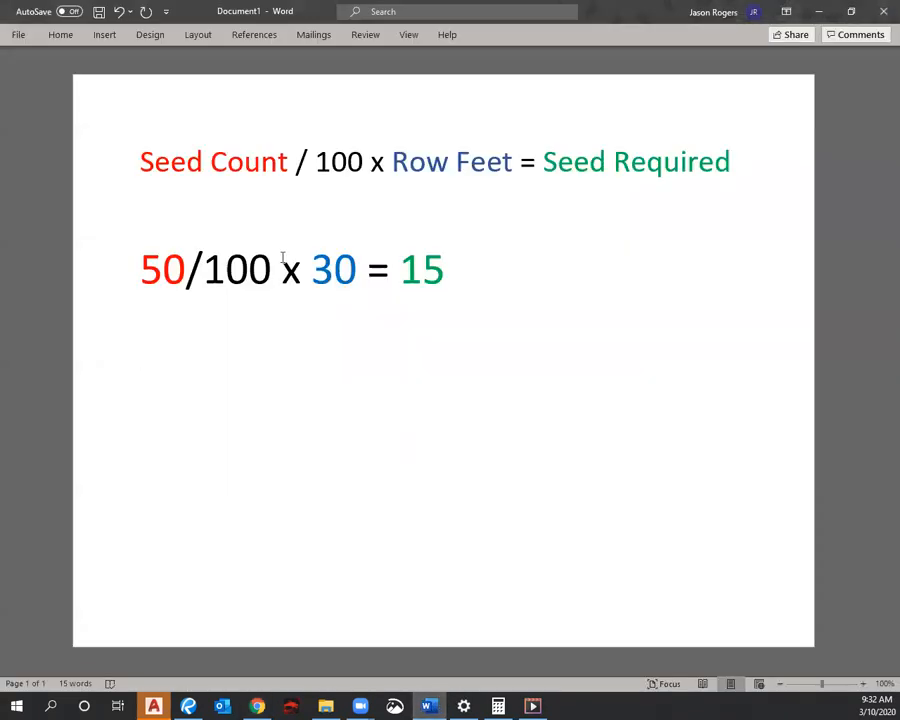
{"action": "left_click", "coordinate": [362, 163]}
{"action": "left_click_drag", "start_coordinate": [362, 163], "coordinate": [139, 170]}
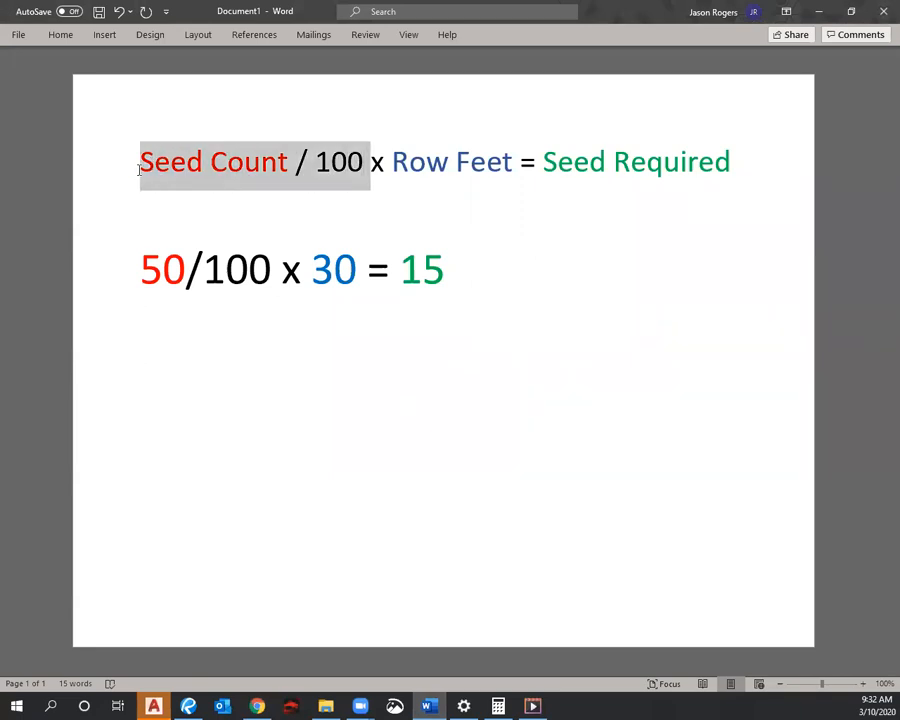
{"action": "left_click", "coordinate": [396, 170]}
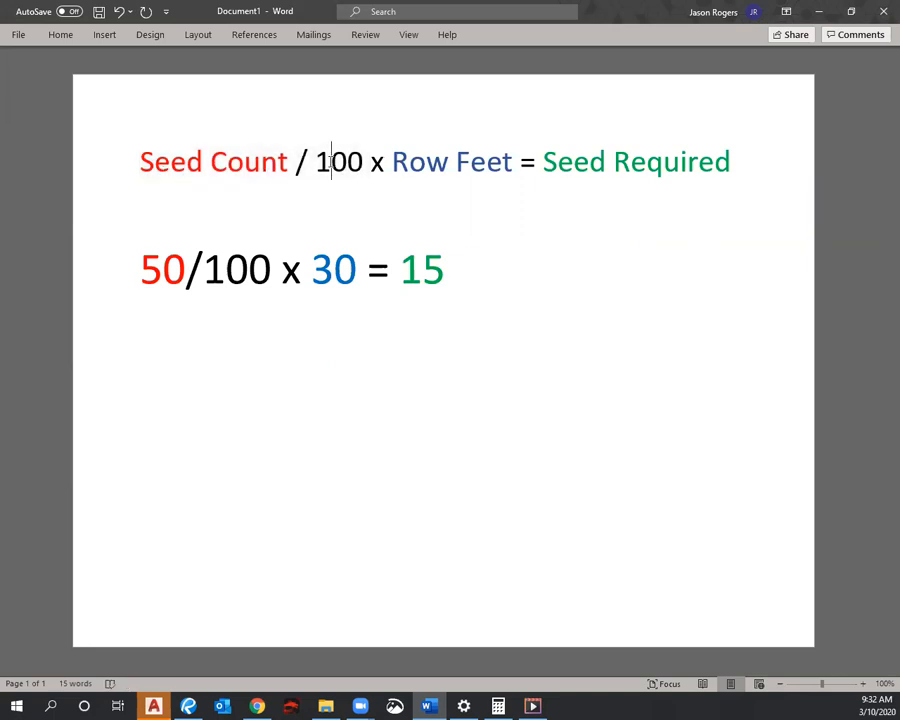
{"action": "left_click_drag", "start_coordinate": [393, 163], "coordinate": [731, 165]}
{"action": "left_click", "coordinate": [563, 199]}
{"action": "left_click", "coordinate": [650, 324]}
{"action": "left_click_drag", "start_coordinate": [141, 272], "coordinate": [361, 295]}
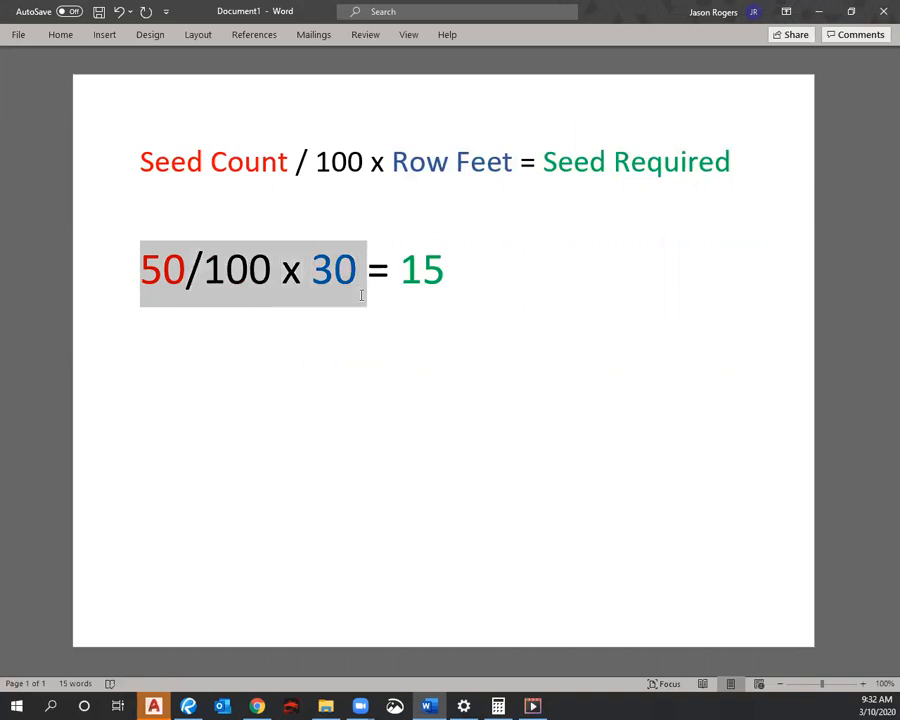
{"action": "left_click", "coordinate": [482, 360]}
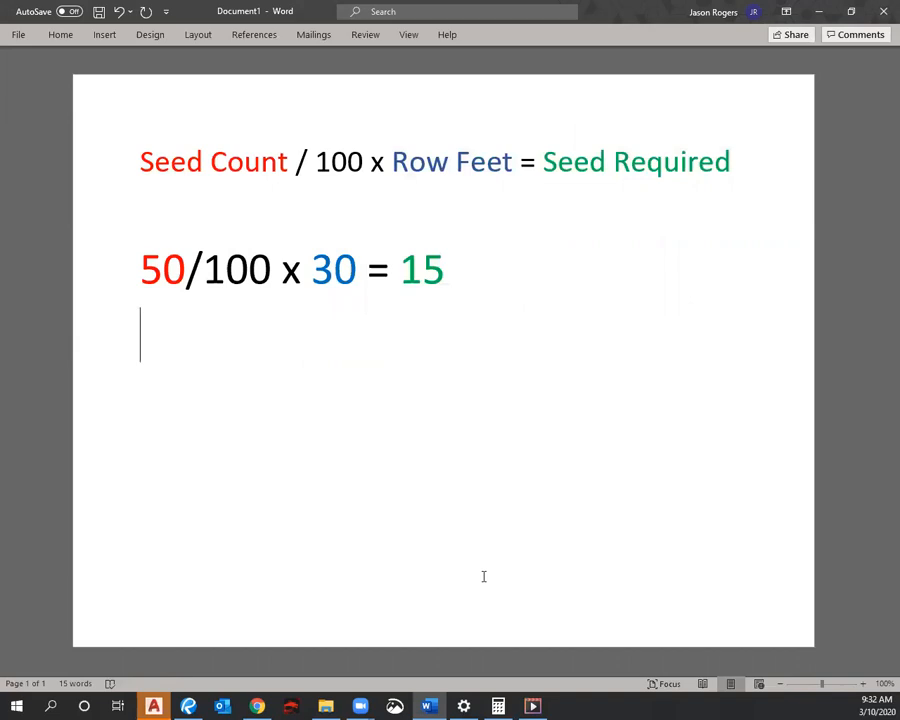
- Open the Windows Calculator and compute 50 / 100 × 30 to check the worked example
{"action": "left_click", "coordinate": [498, 706]}
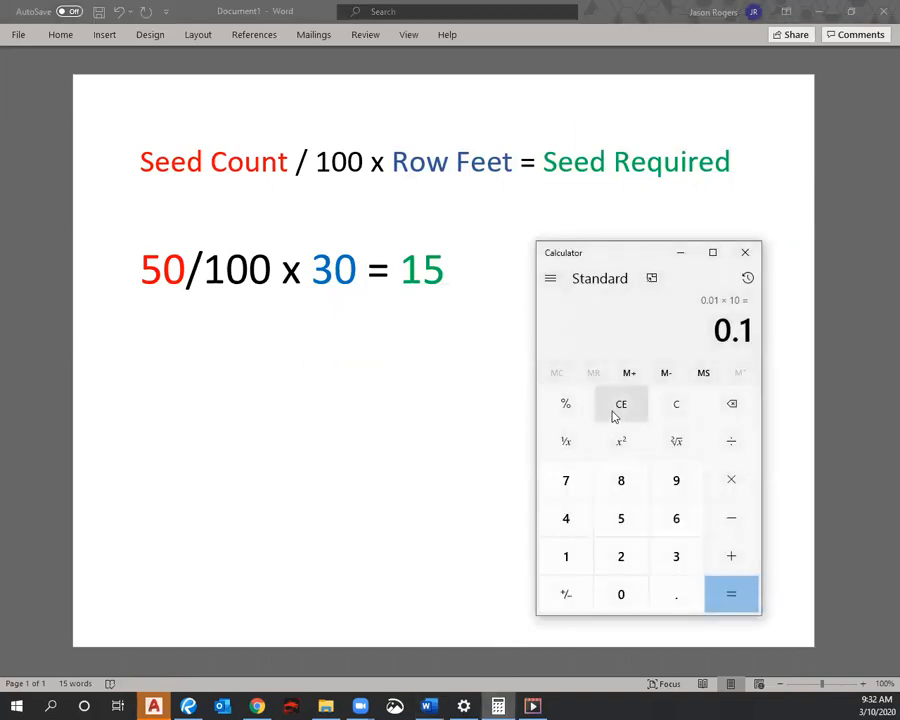
{"action": "left_click", "coordinate": [613, 416]}
{"action": "type", "text": "50/100"}
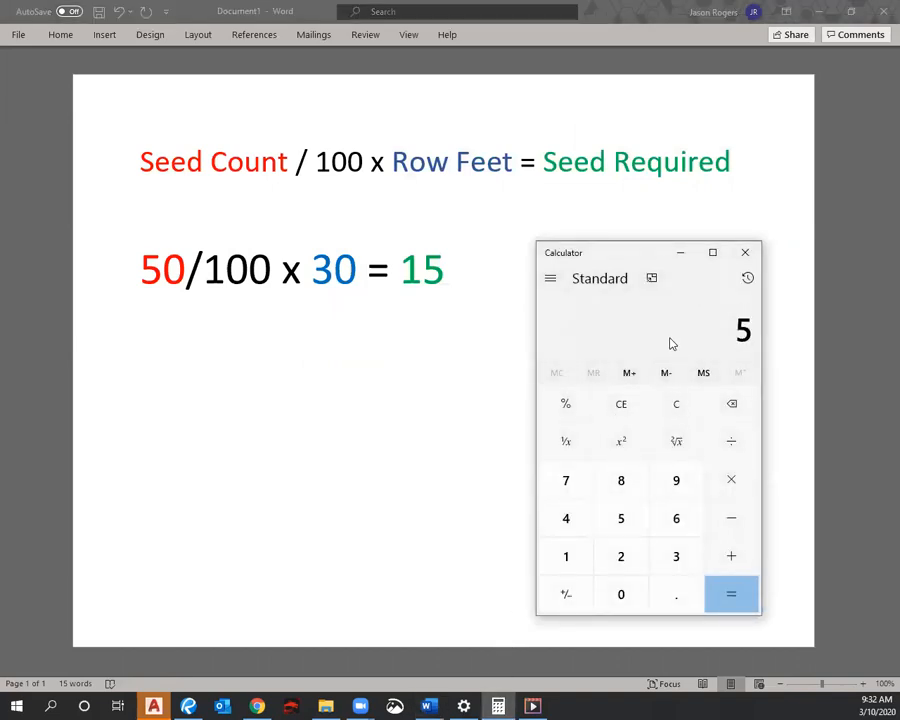
{"action": "key", "text": "Return"}
{"action": "type", "text": "*30"}
{"action": "key", "text": "Return"}
{"action": "left_click", "coordinate": [366, 336]}
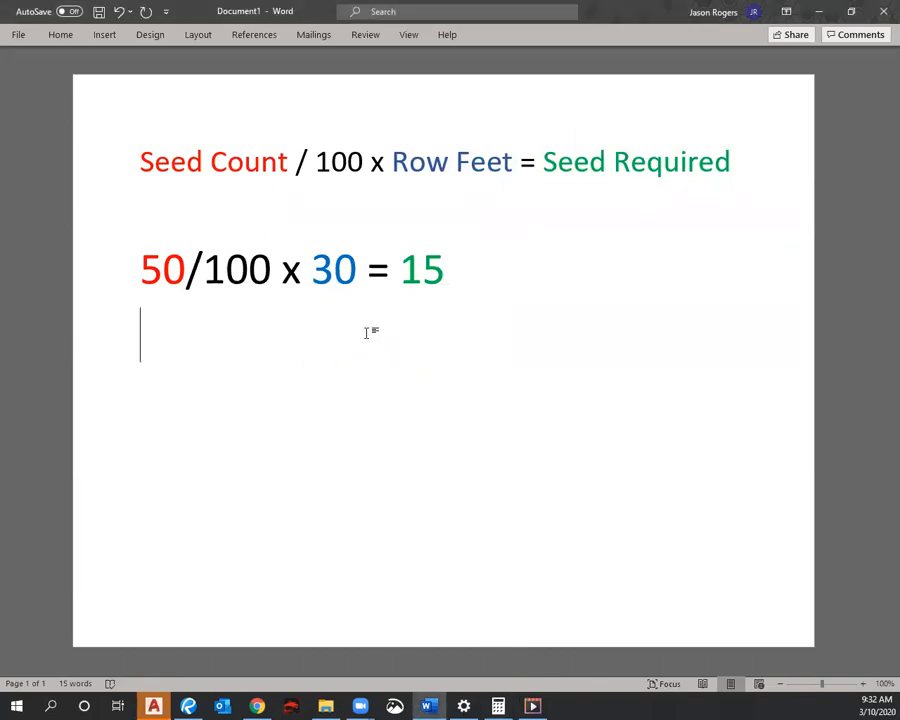
- Return to the Plant-Seed Calculator in the browser and calculate the Tomato row's plants needed in H3 with the formula =F3/100*G3
{"action": "left_click", "coordinate": [188, 706]}
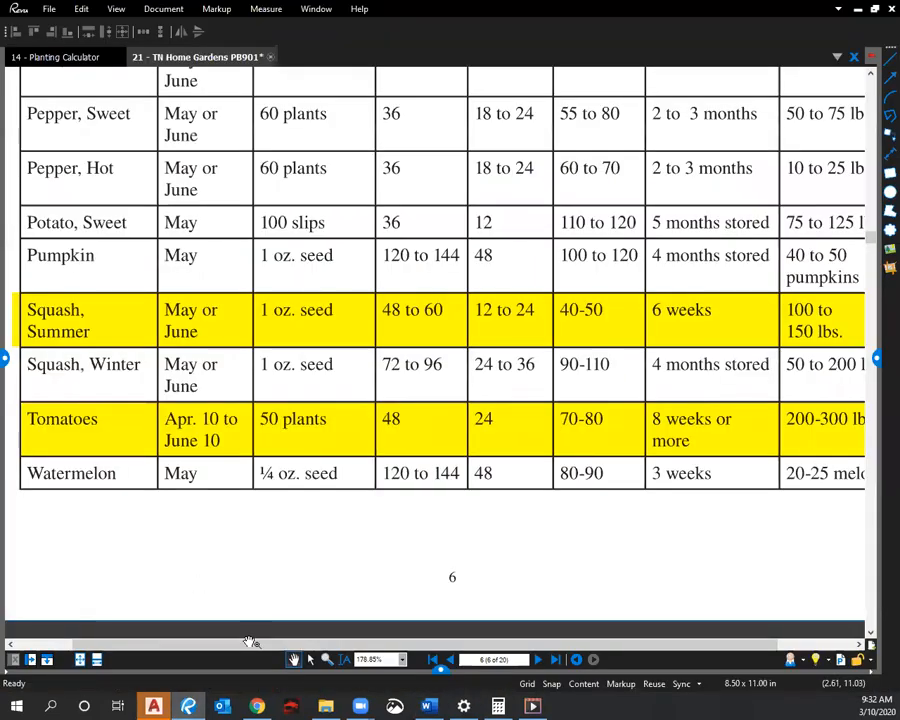
{"action": "left_click", "coordinate": [257, 706]}
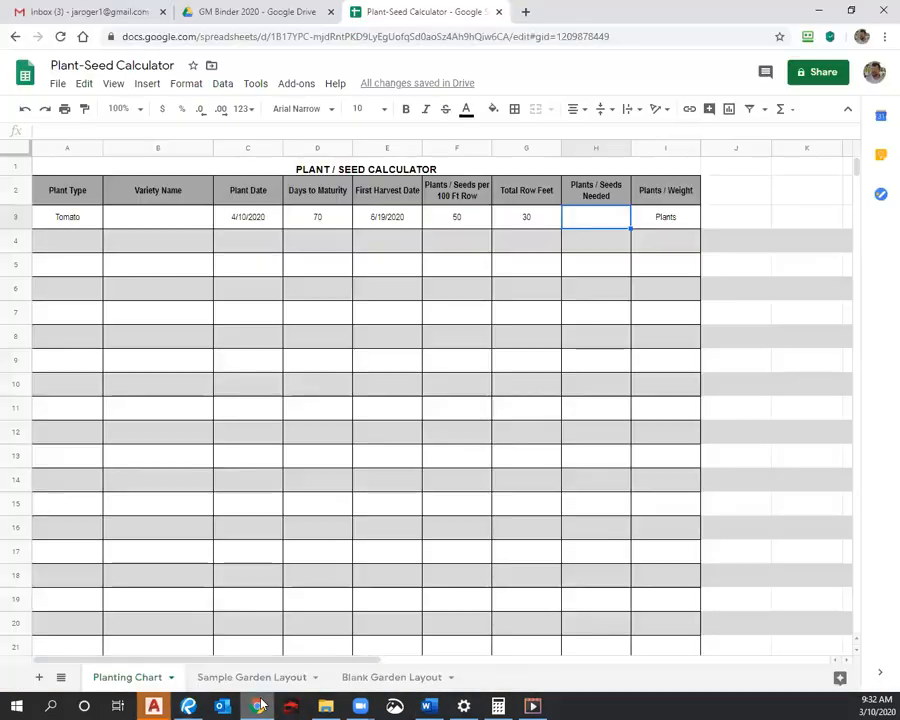
{"action": "left_click", "coordinate": [526, 311]}
{"action": "left_click", "coordinate": [595, 218]}
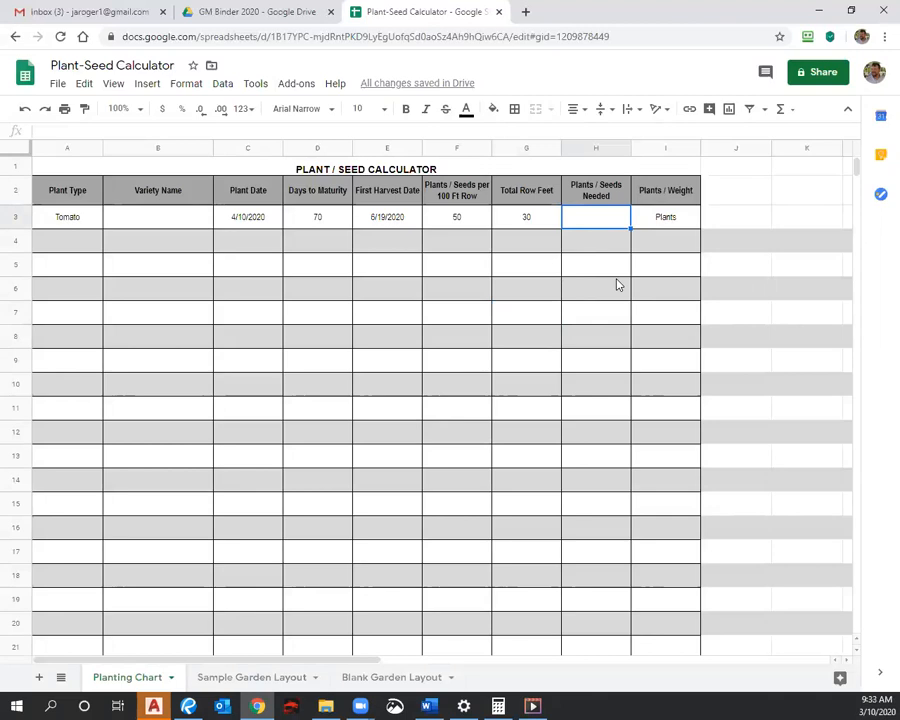
{"action": "type", "text": "="}
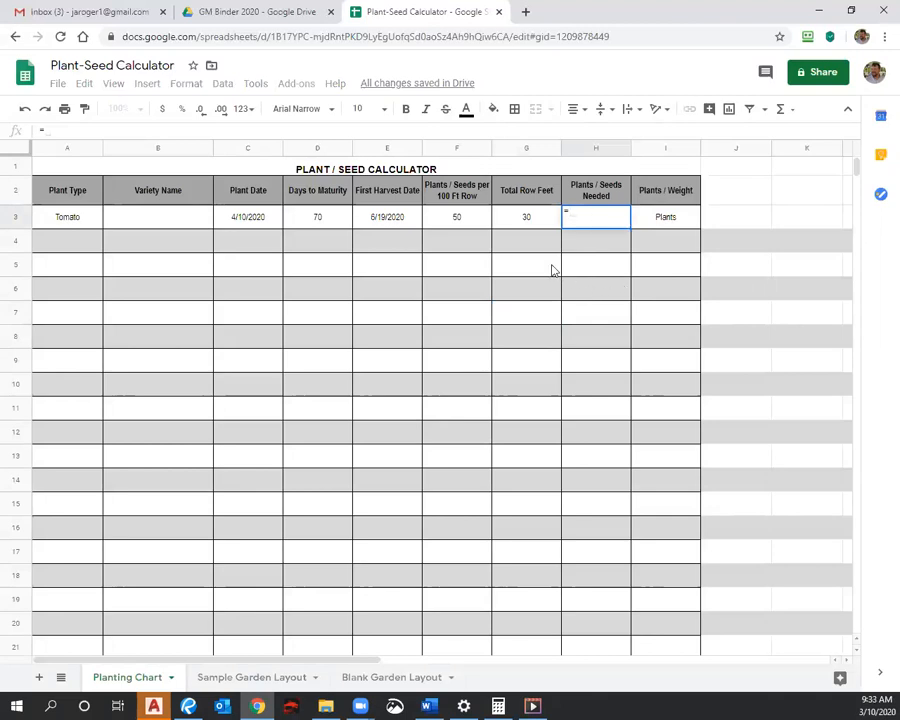
{"action": "left_click", "coordinate": [452, 224]}
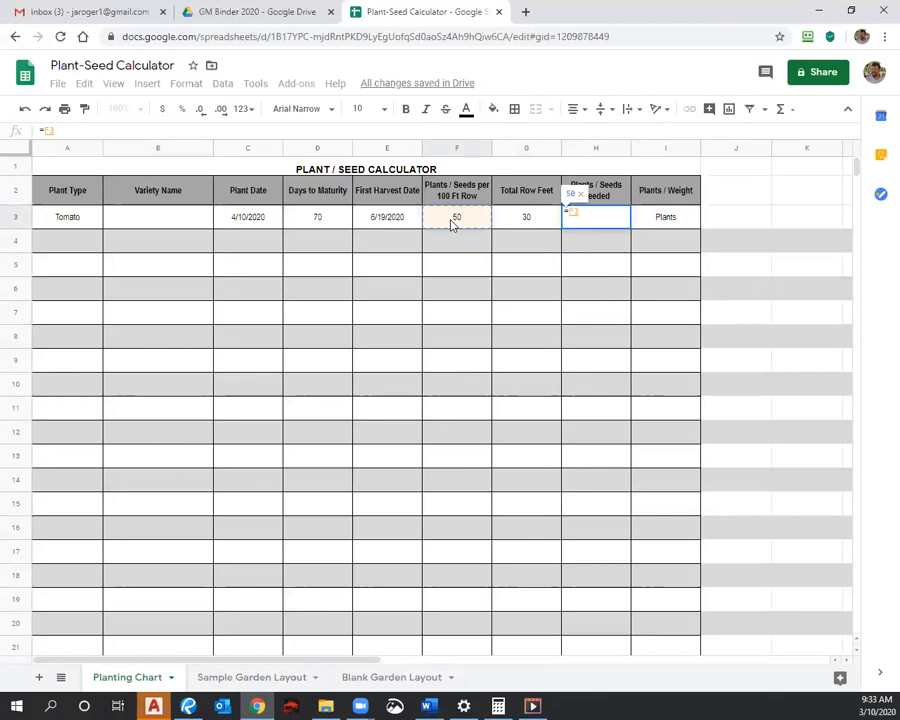
{"action": "type", "text": "/10"}
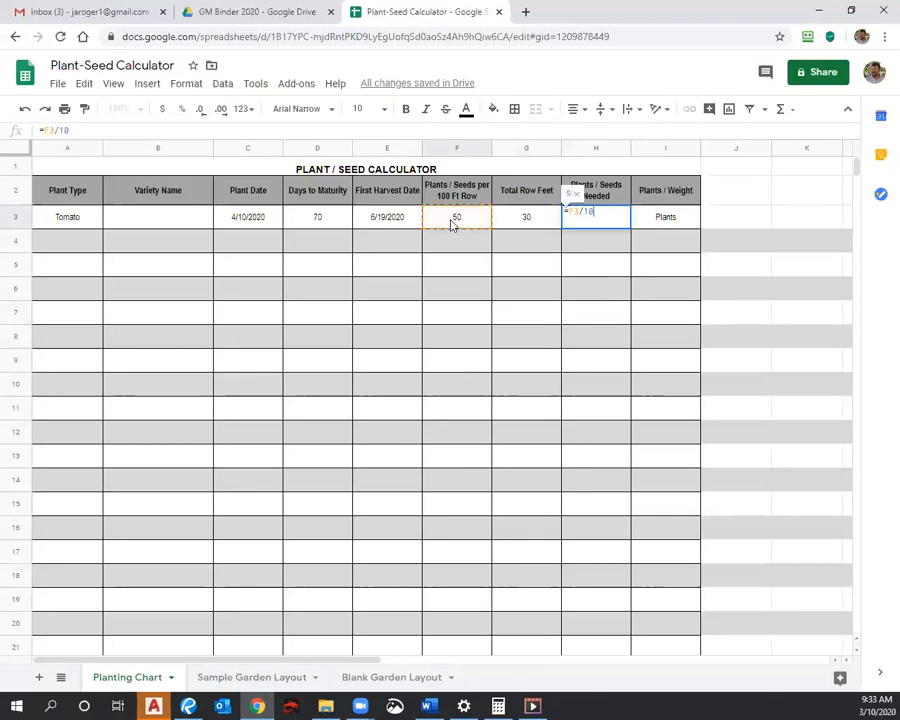
{"action": "type", "text": "0*"}
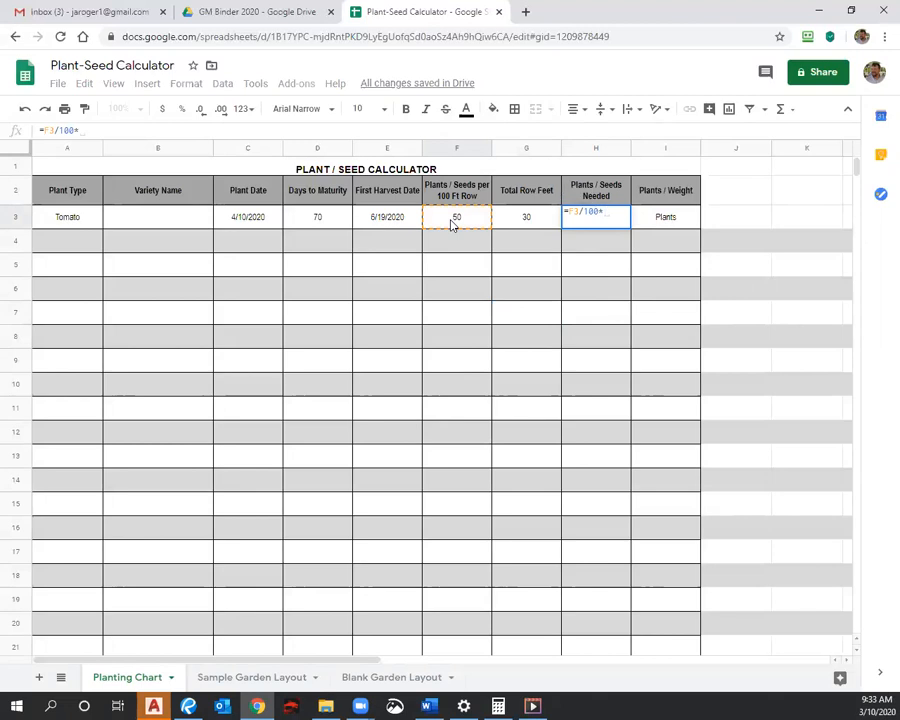
{"action": "left_click", "coordinate": [528, 230]}
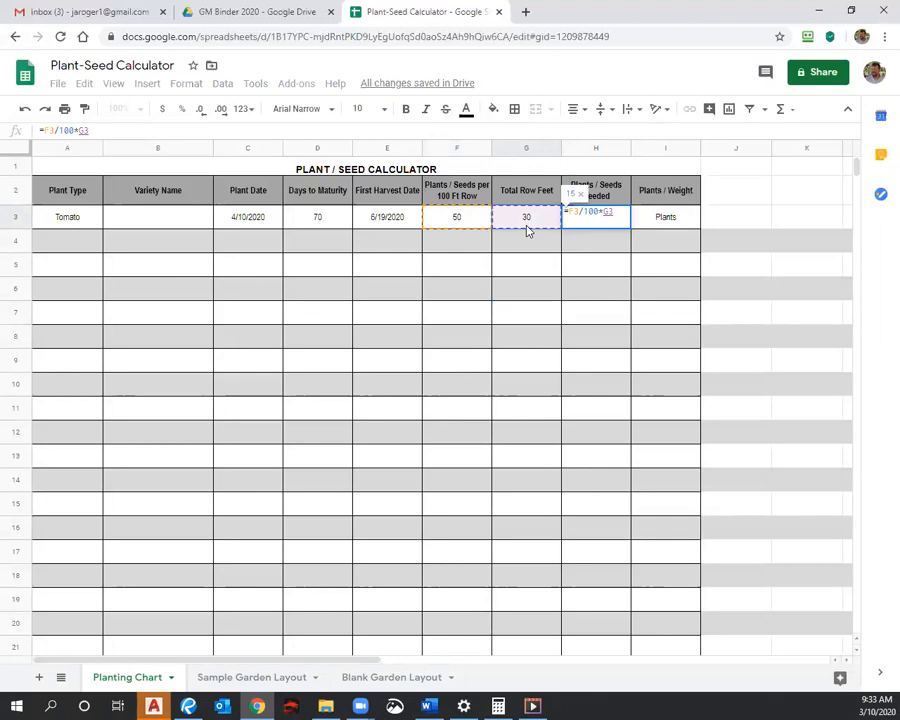
{"action": "key", "text": "Return"}
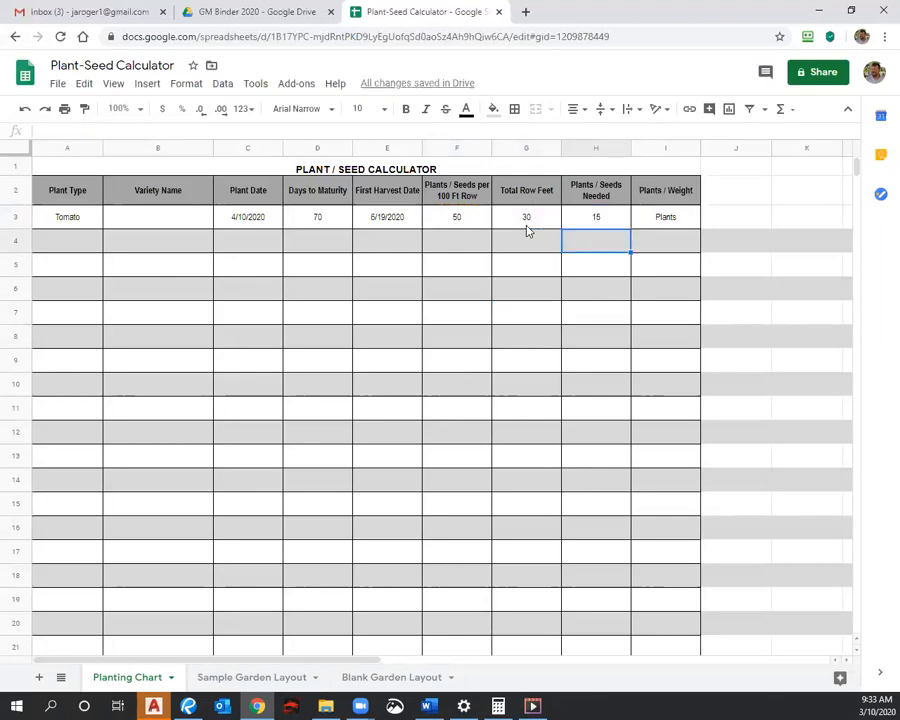
{"action": "left_click", "coordinate": [617, 219]}
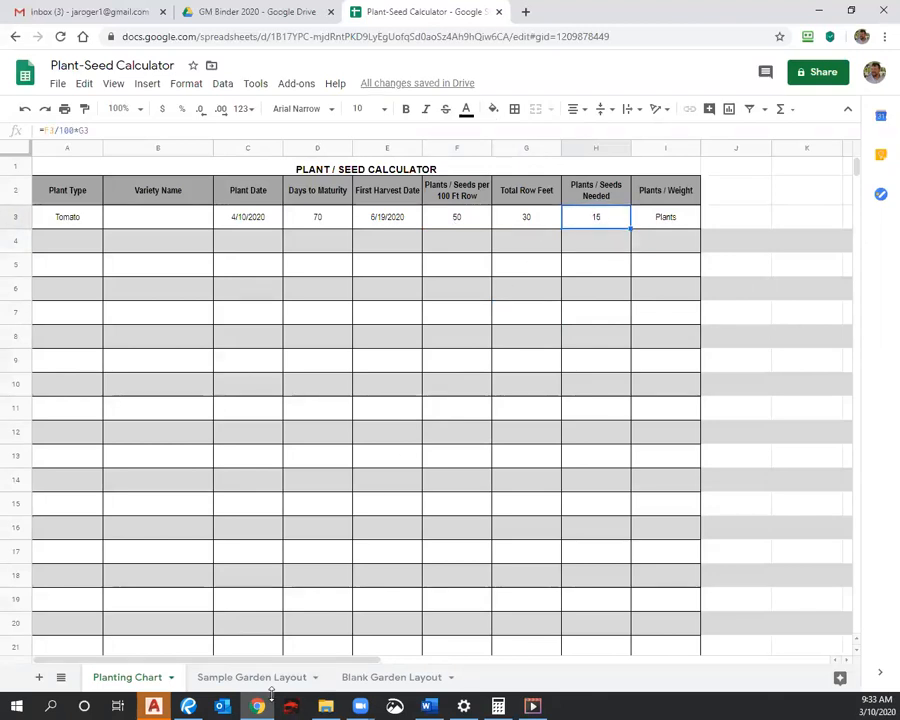
- Check the summer squash entry in the PDF guide, and enter Zuchinni as the plant type in row 4 of the Planting Chart
{"action": "left_click", "coordinate": [188, 706]}
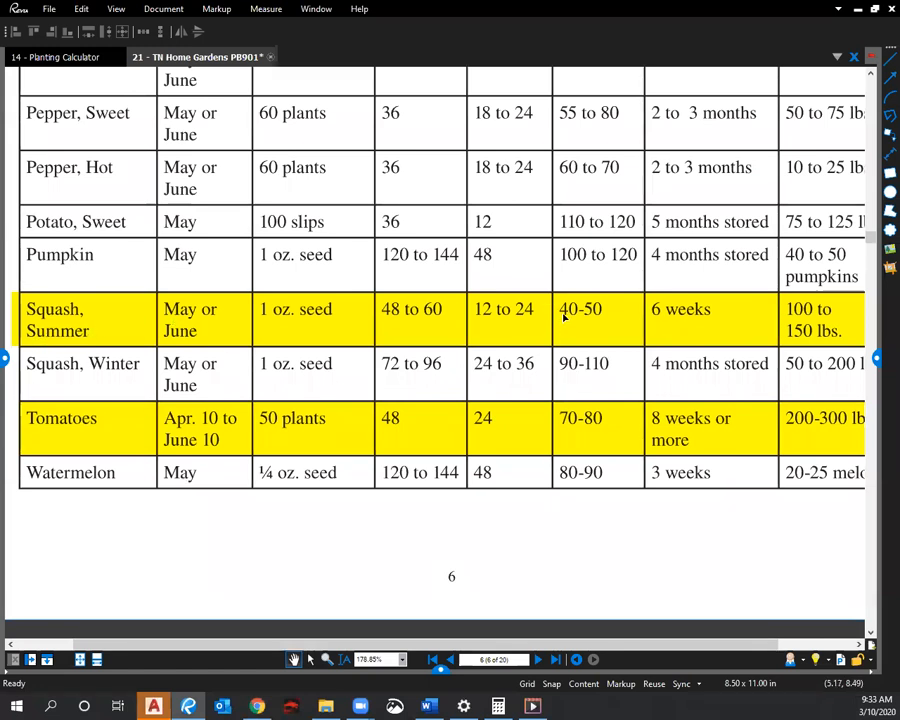
{"action": "mouse_move", "coordinate": [193, 707]}
{"action": "left_click", "coordinate": [257, 706]}
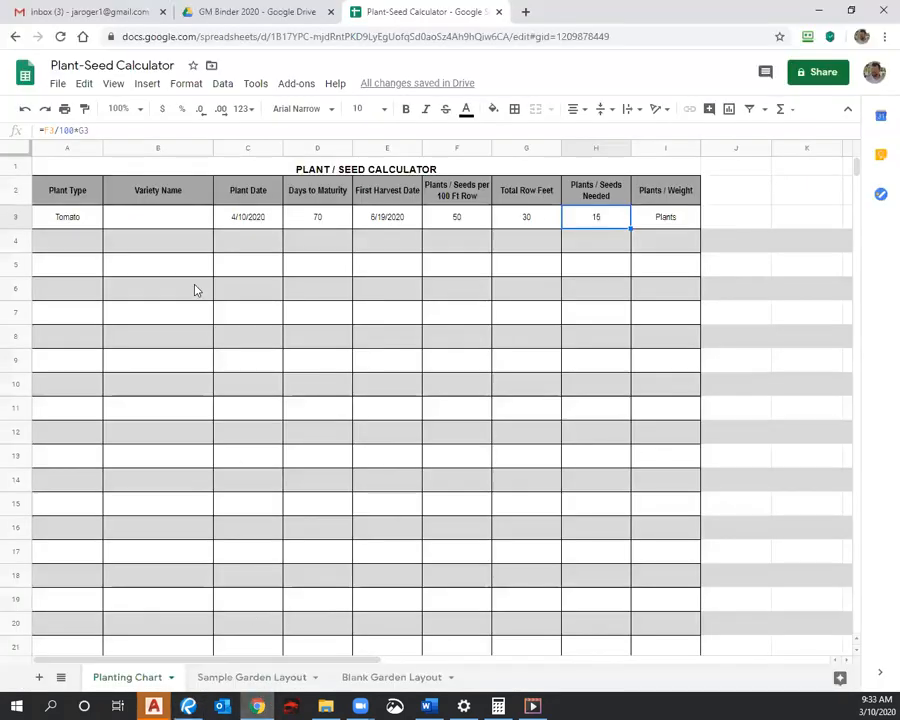
{"action": "type", "text": "Zuchini"}
{"action": "key", "text": "Tab"}
{"action": "key", "text": "Tab"}
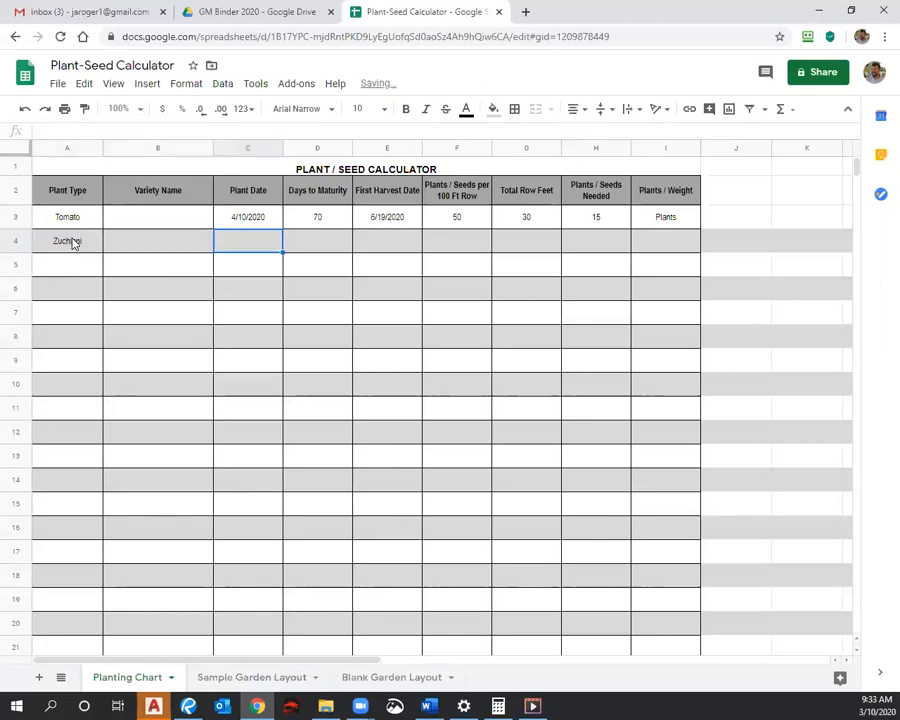
- Fill in the Zuchinni row with plant date 5/1/2020 and 40 days to maturity
{"action": "type", "text": "5/1/"}
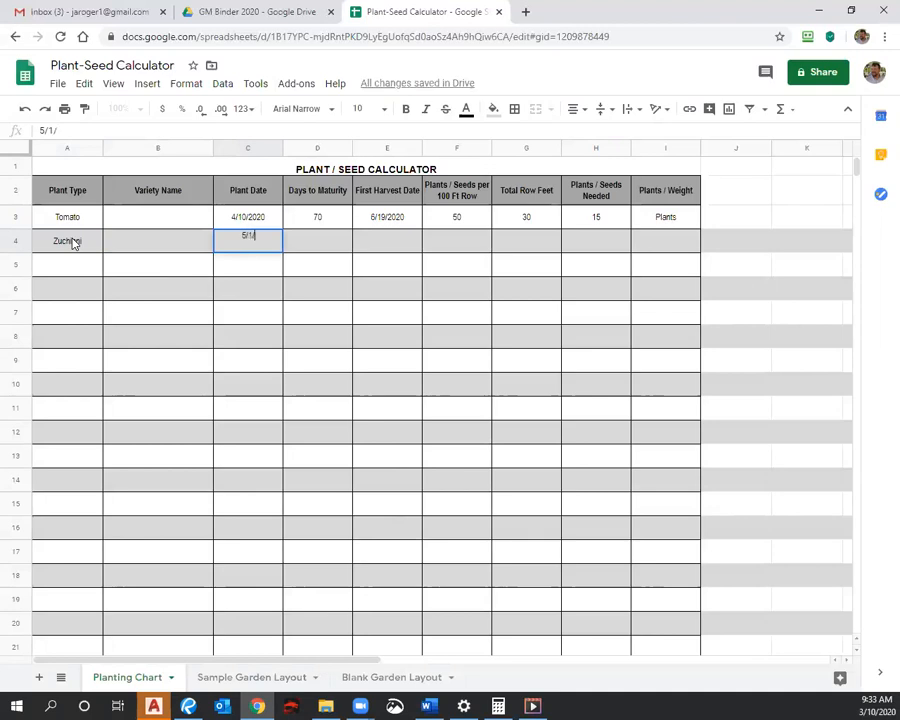
{"action": "type", "text": "2020"}
{"action": "key", "text": "Tab"}
{"action": "type", "text": "40"}
{"action": "key", "text": "Tab"}
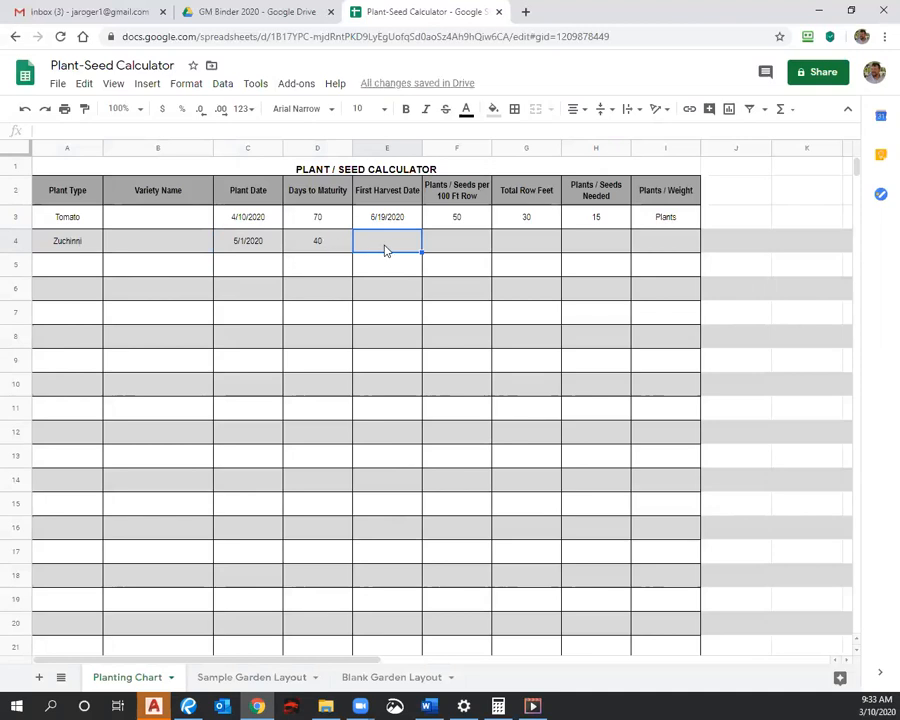
- Calculate the Zuchinni row's first harvest date in E4 with the formula =C4+D4
{"action": "type", "text": "="}
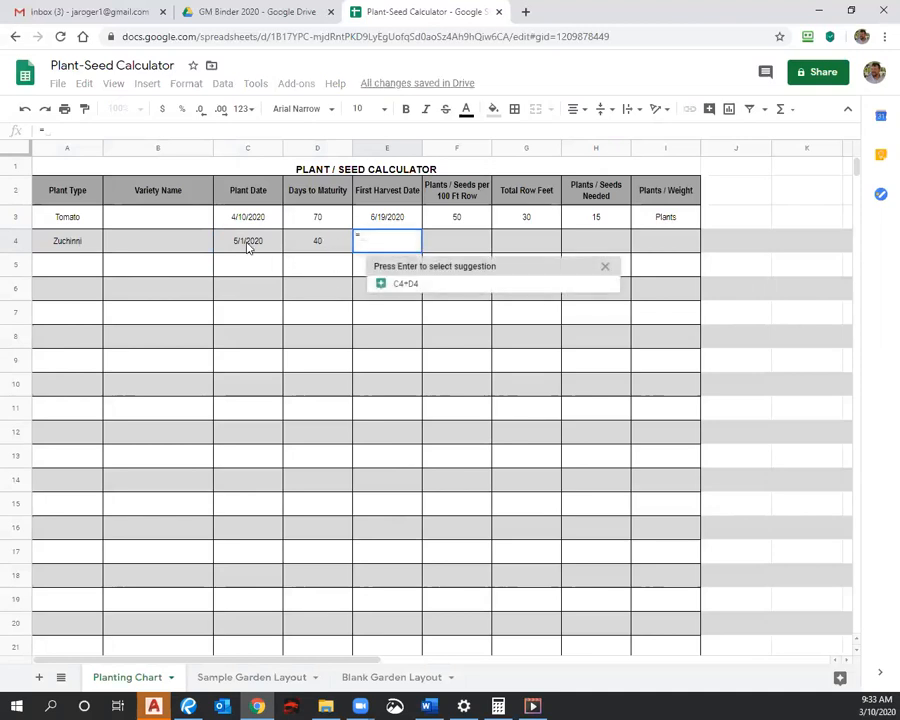
{"action": "left_click", "coordinate": [250, 250]}
{"action": "type", "text": "+"}
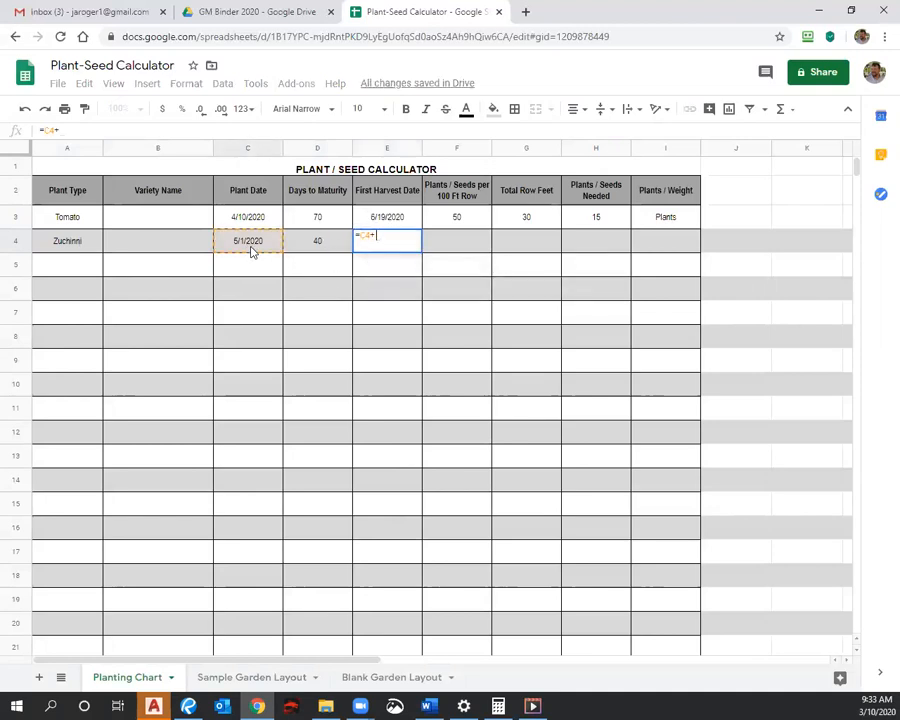
{"action": "left_click", "coordinate": [325, 252]}
{"action": "key", "text": "Return"}
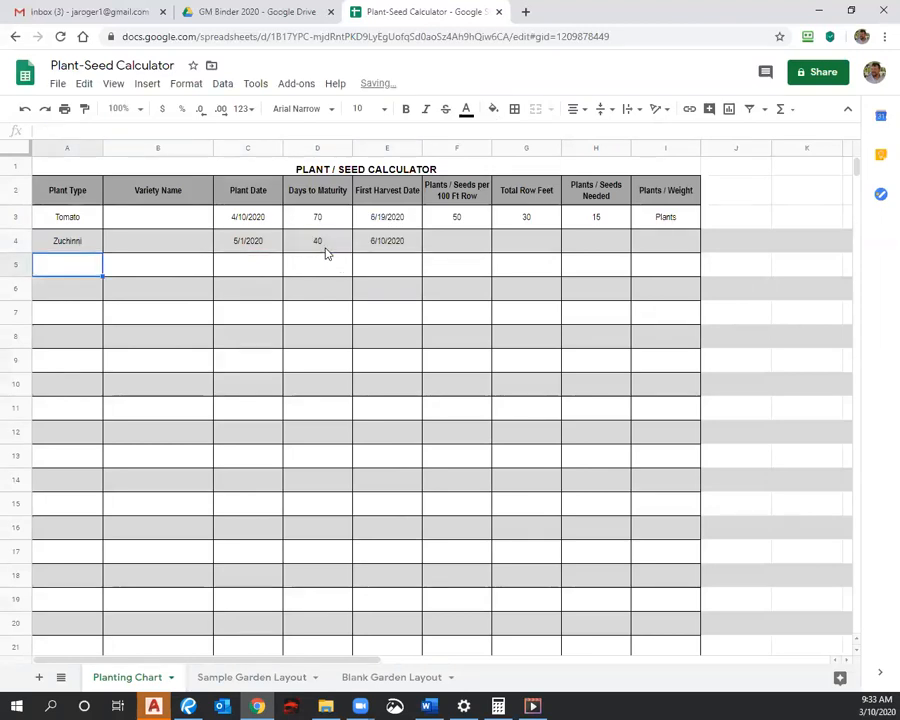
- Check the summer squash seed amount in the PDF guide, and enter 1 per 100 ft row with OZ as the weight in the Zuchinni row
{"action": "key", "text": "alt+Tab"}
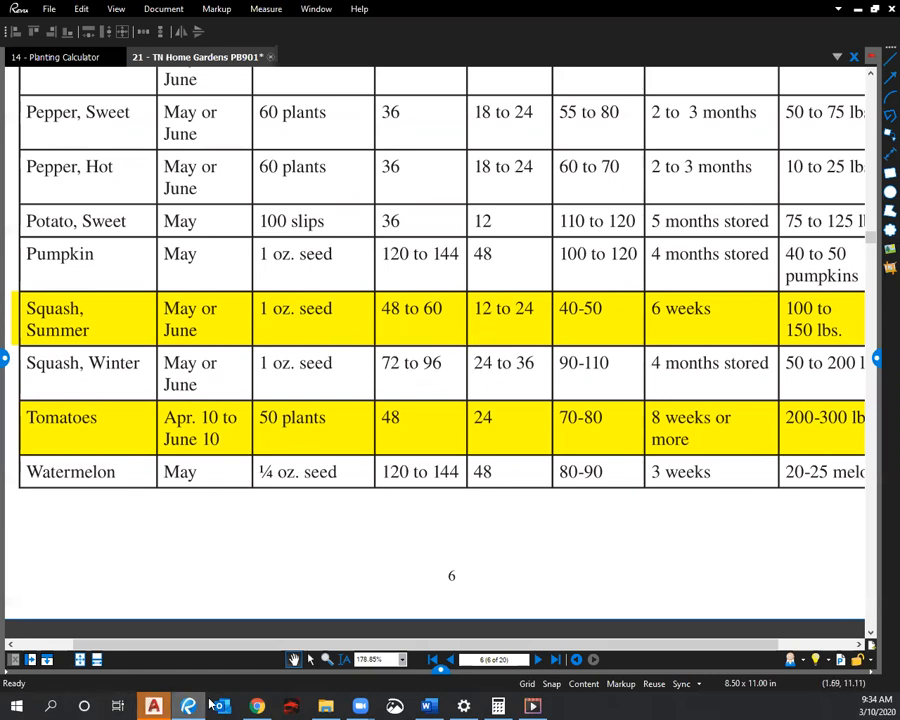
{"action": "left_click", "coordinate": [256, 706]}
{"action": "left_click", "coordinate": [462, 242]}
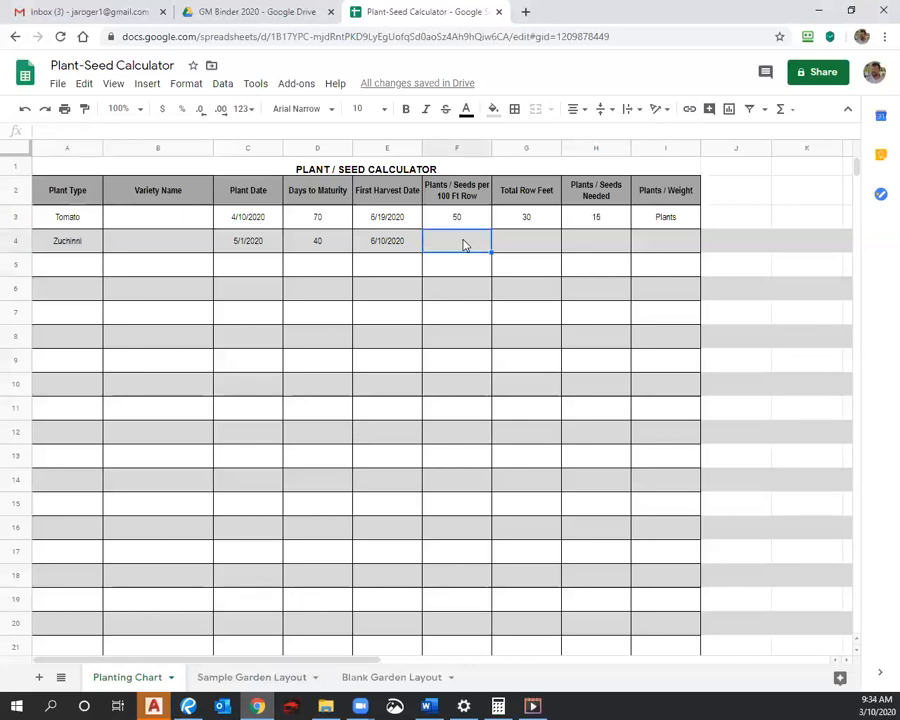
{"action": "type", "text": "1"}
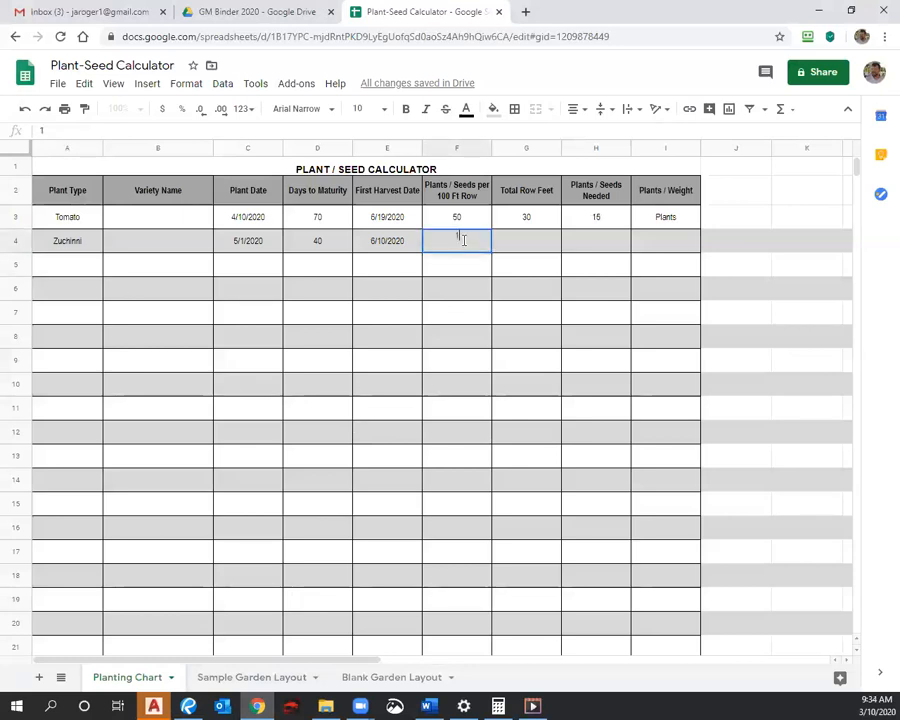
{"action": "left_click", "coordinate": [674, 246]}
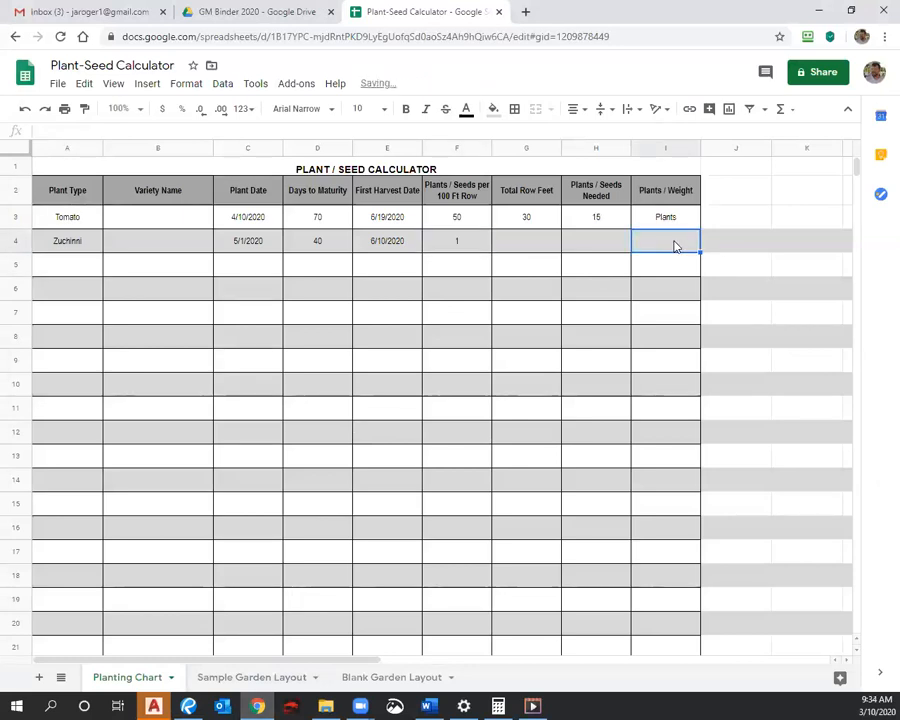
{"action": "type", "text": "OZ"}
- Set the Zuchinni row's total row feet to 10
{"action": "left_click", "coordinate": [507, 250]}
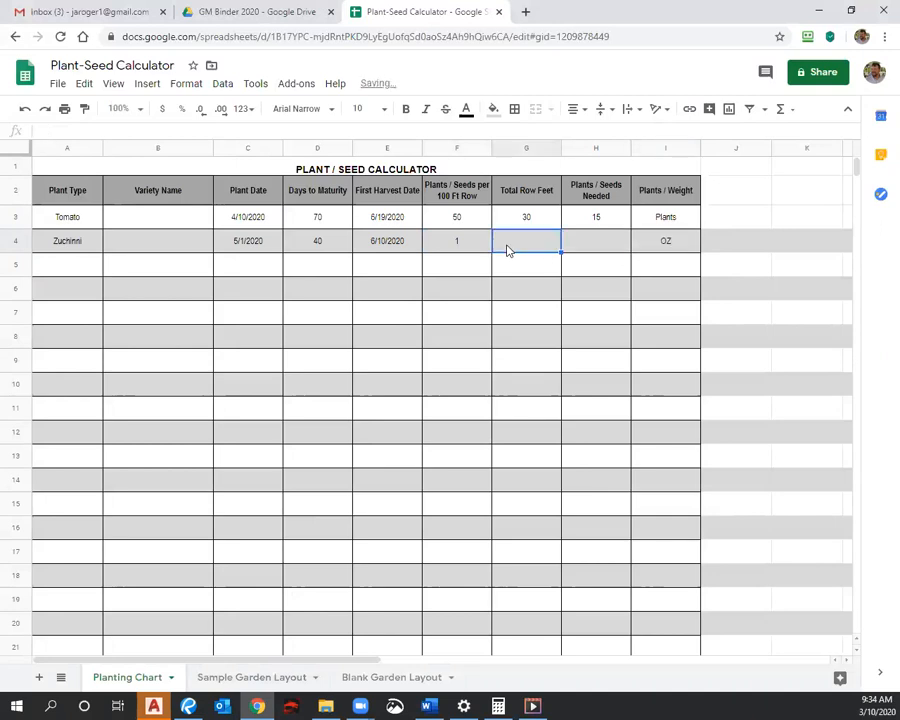
{"action": "type", "text": "10"}
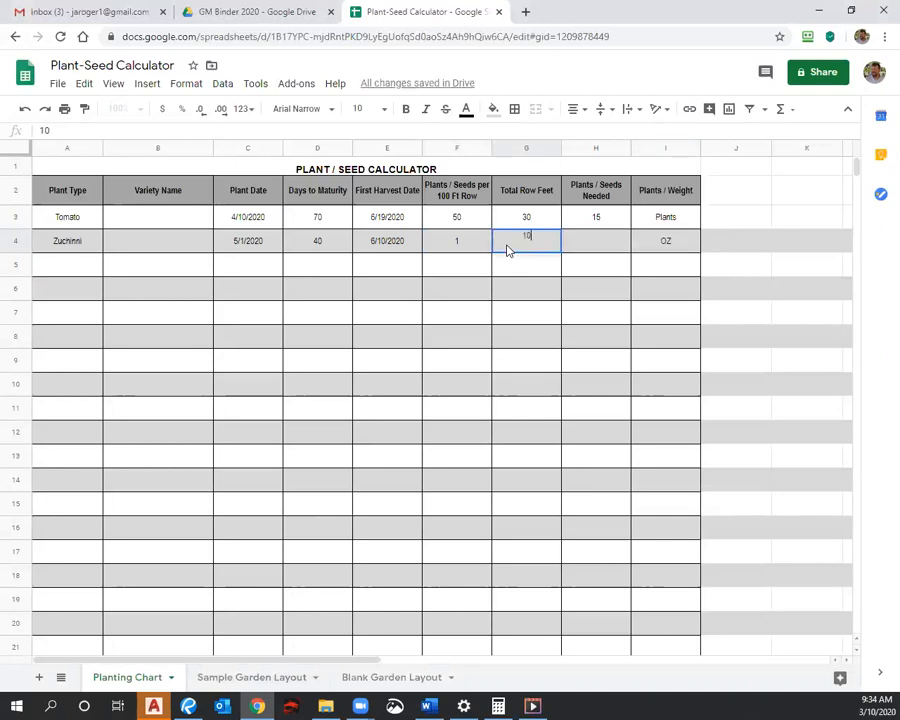
{"action": "left_click", "coordinate": [612, 246]}
- Switch to the Word document and add the second worked example "1oz/100 x 10 = ?" below the 50/100 x 30 line
{"action": "left_click", "coordinate": [427, 706]}
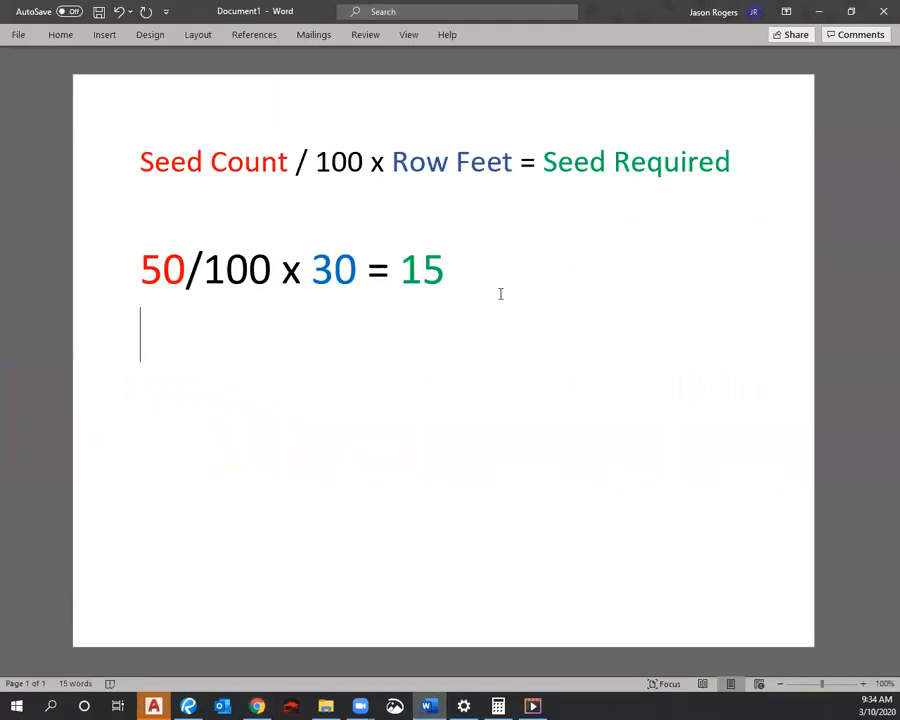
{"action": "key", "text": "Return"}
{"action": "key", "text": "Return"}
{"action": "key", "text": "BackSpace"}
{"action": "type", "text": "1"}
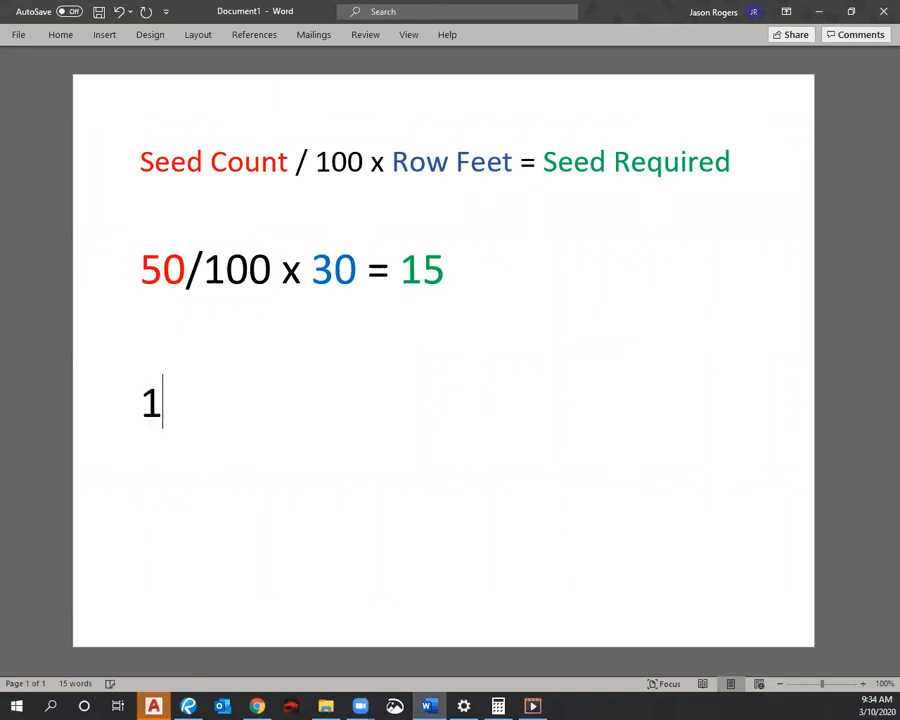
{"action": "type", "text": "oz/"}
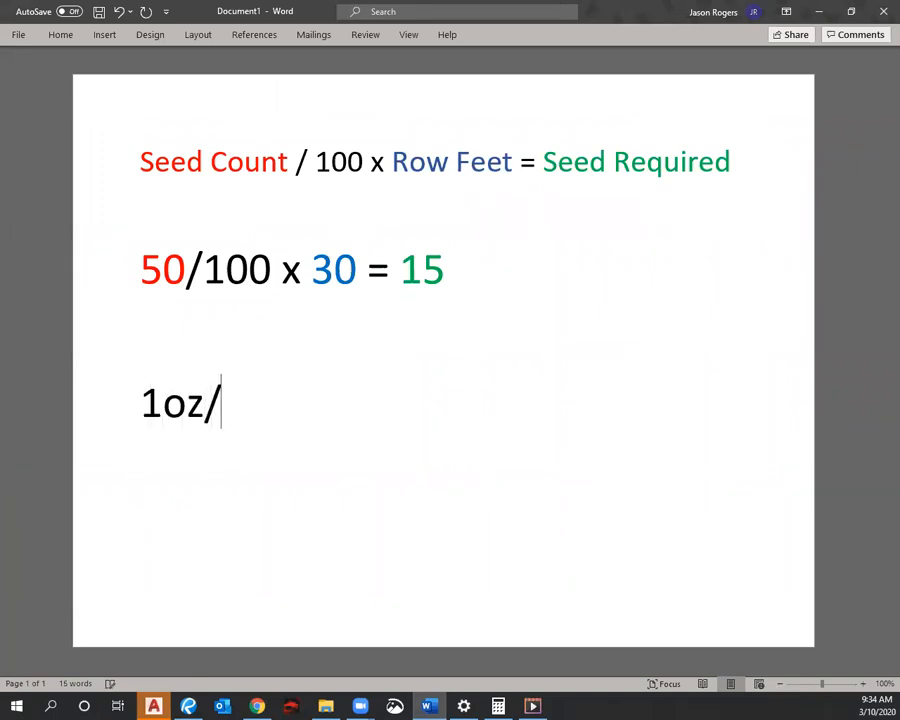
{"action": "type", "text": "100 x 10"}
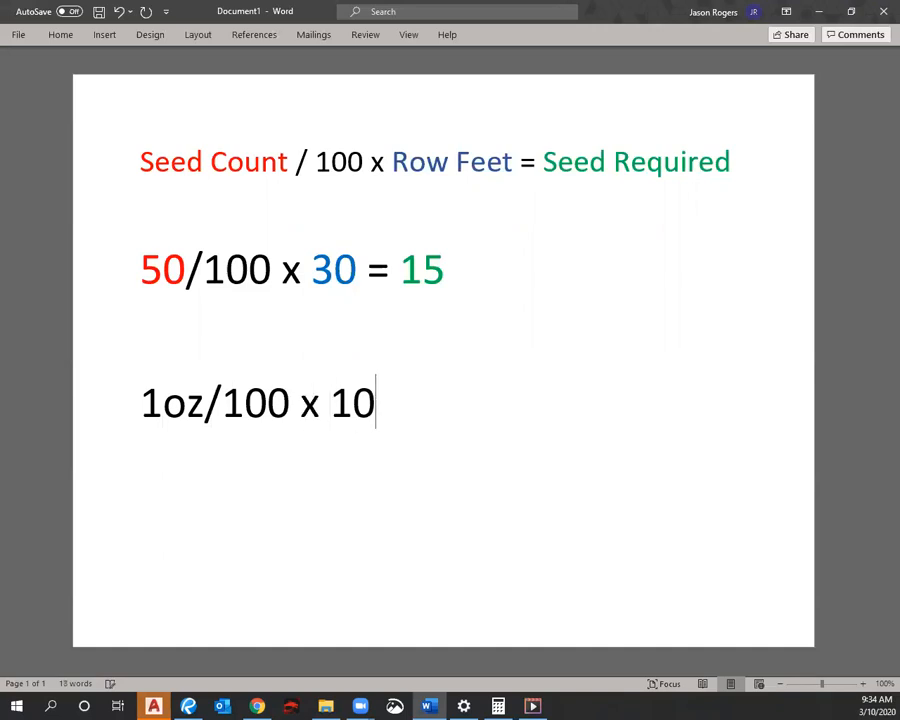
{"action": "type", "text": " = ?"}
{"action": "key", "text": "Return"}
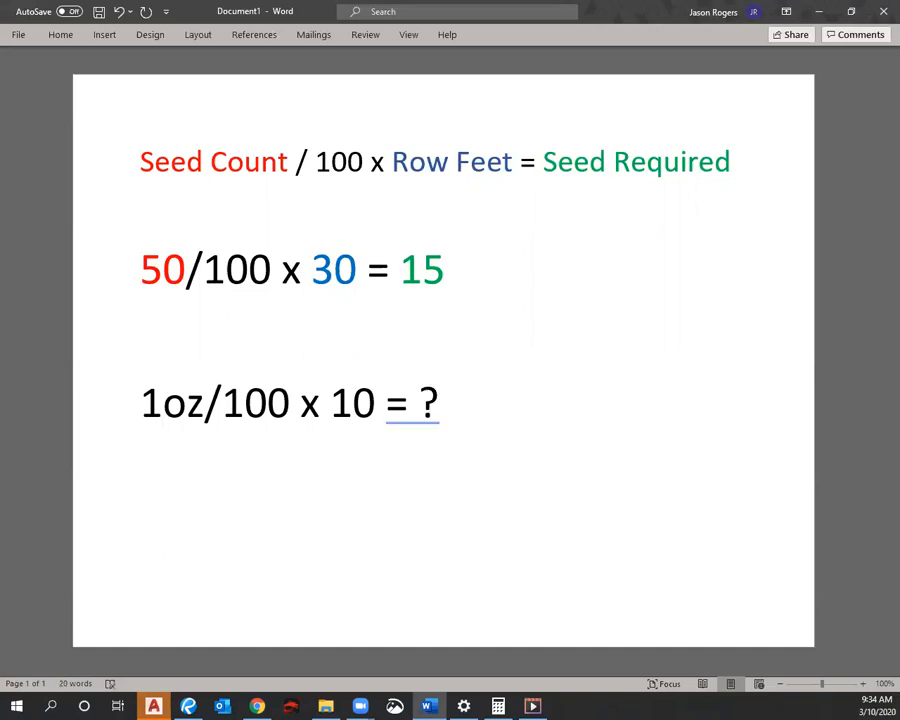